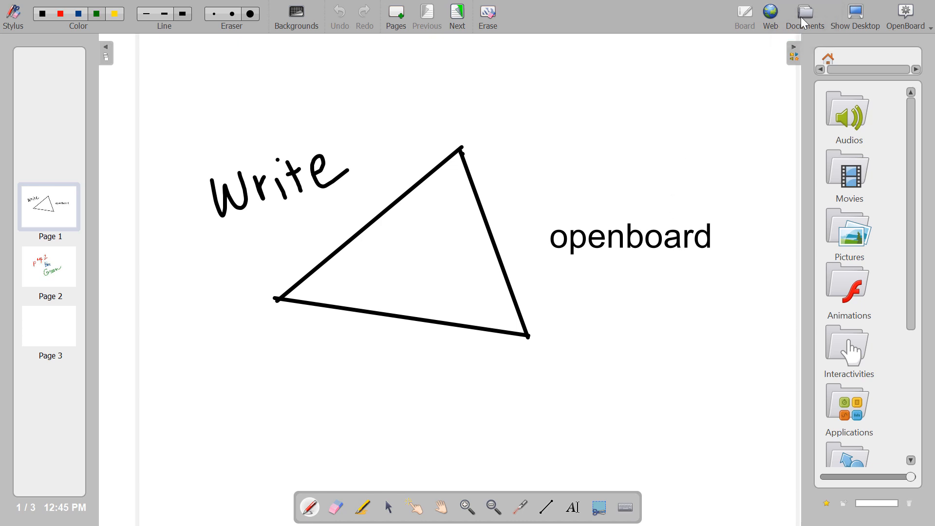
Switch to the document manager and preview the pages of the 4/10/2019 8:47 AM document
left_click(804, 21)
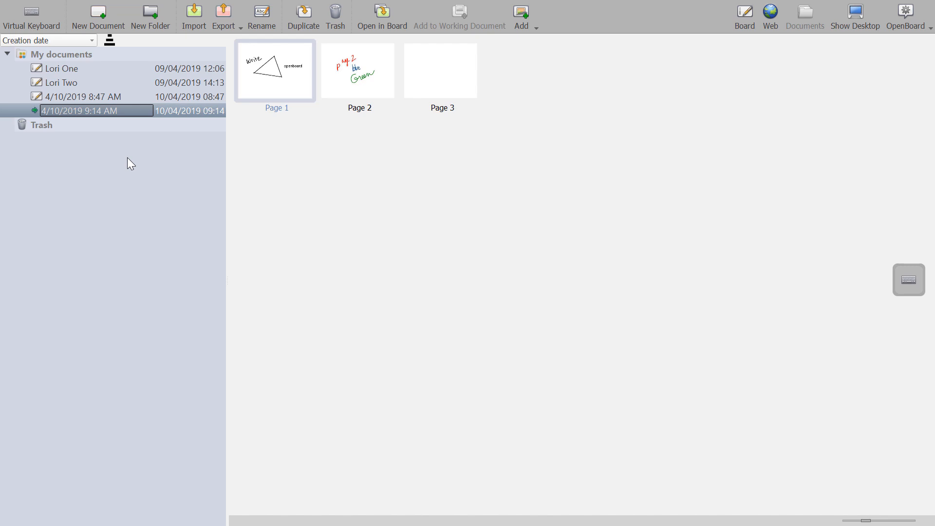
left_click(69, 97)
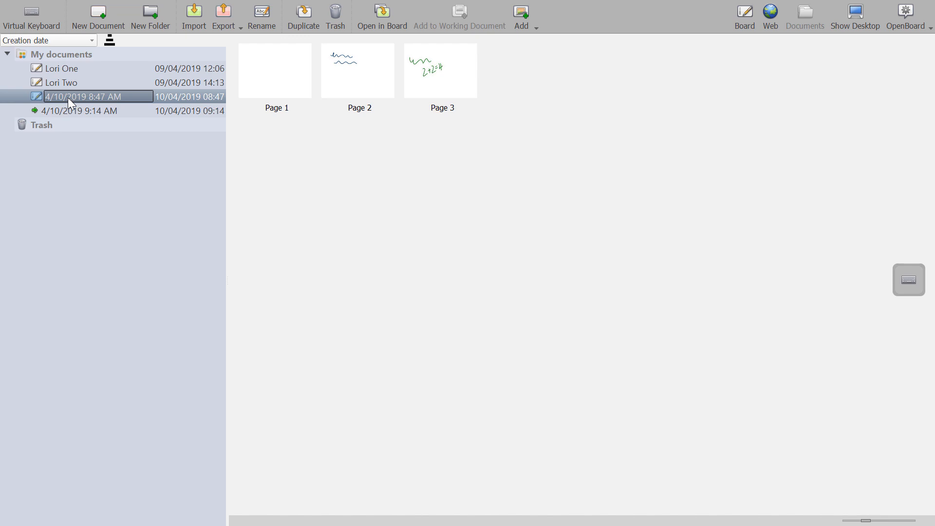
left_click(87, 152)
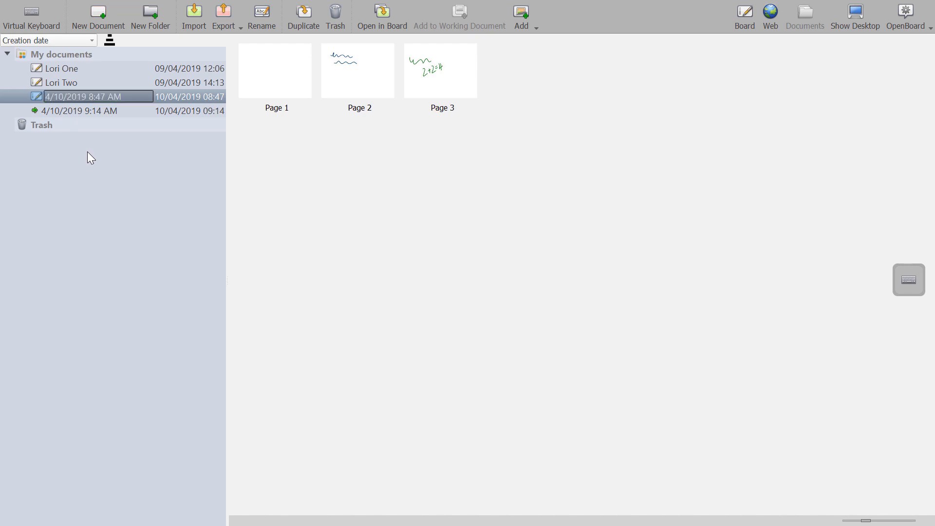
left_click(98, 95)
left_click(263, 20)
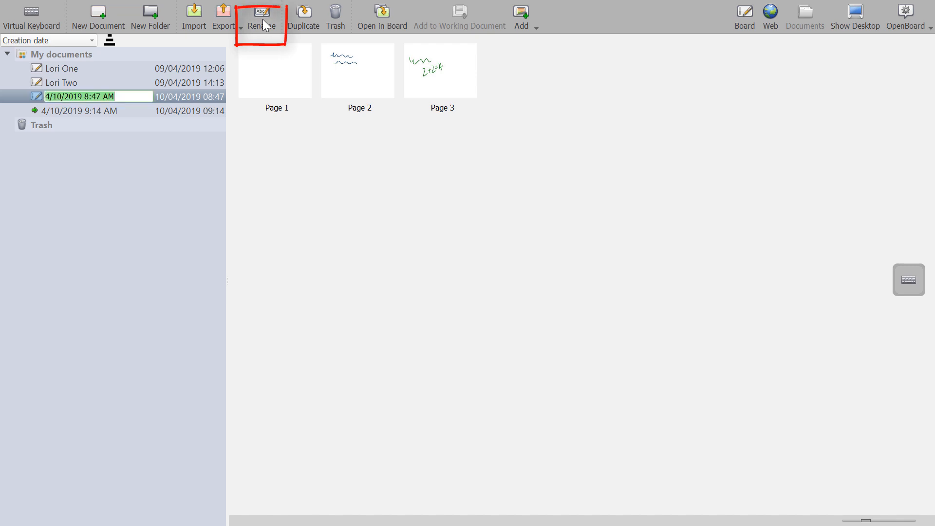
left_click(40, 208)
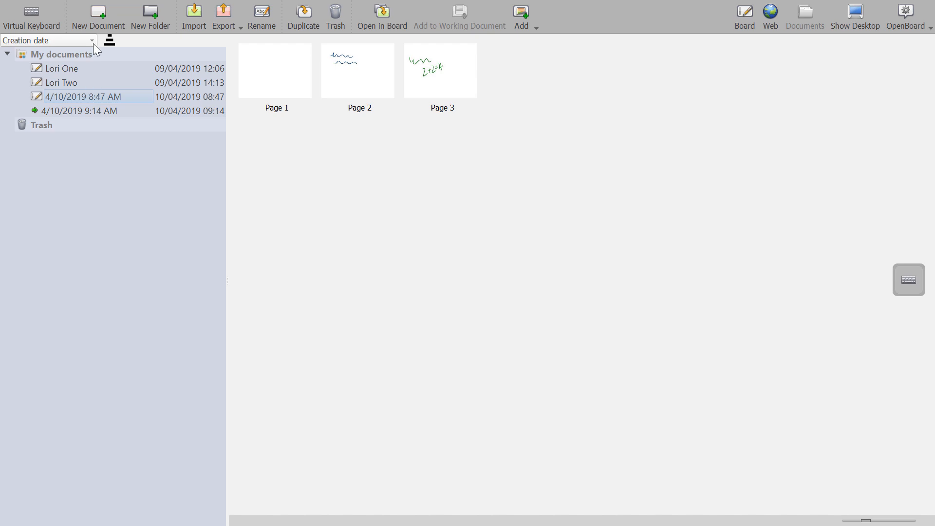
Create a new document in My documents, keep its default name, and open it on the board
left_click(99, 14)
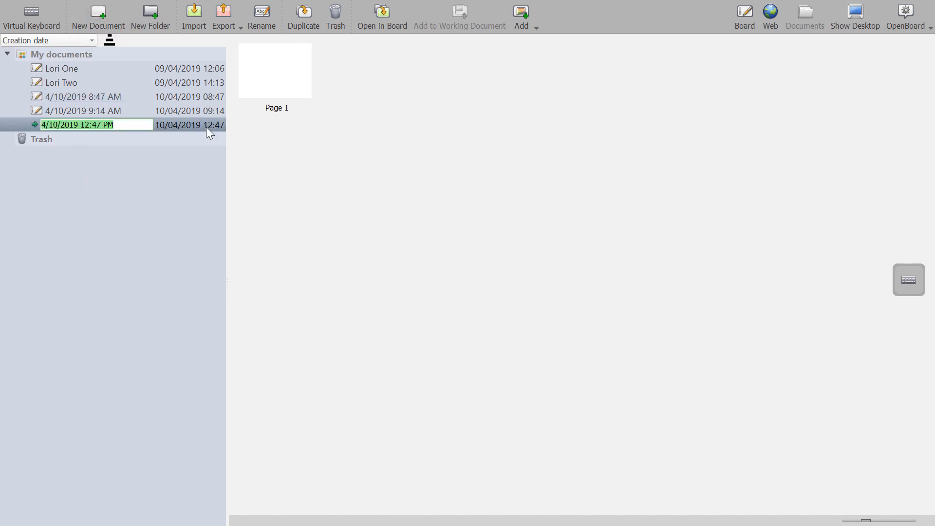
left_click(314, 65)
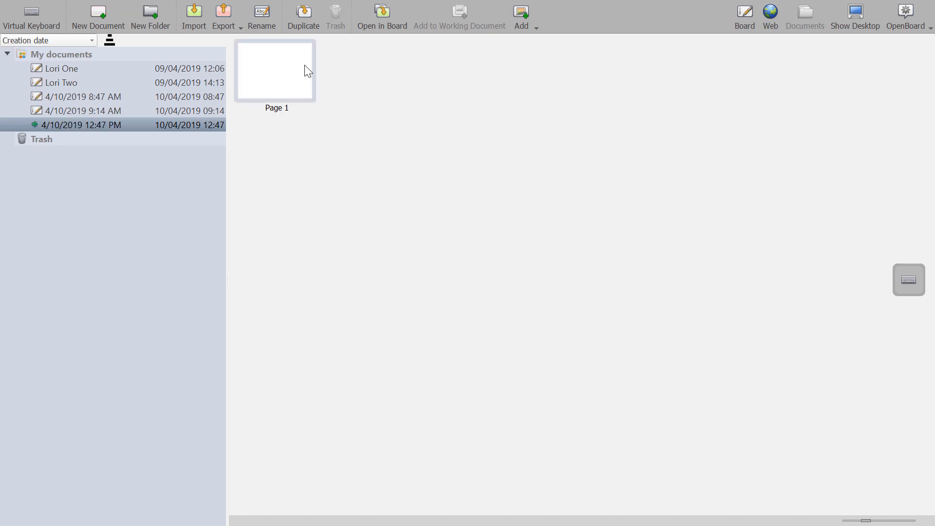
left_click(387, 13)
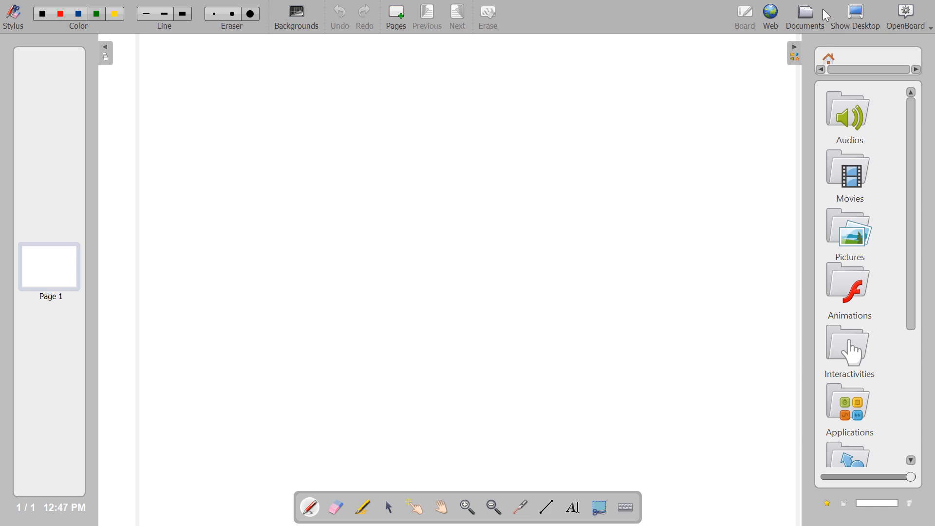
Return to the document manager and move the newly created document to the trash, accepting the removal
left_click(806, 17)
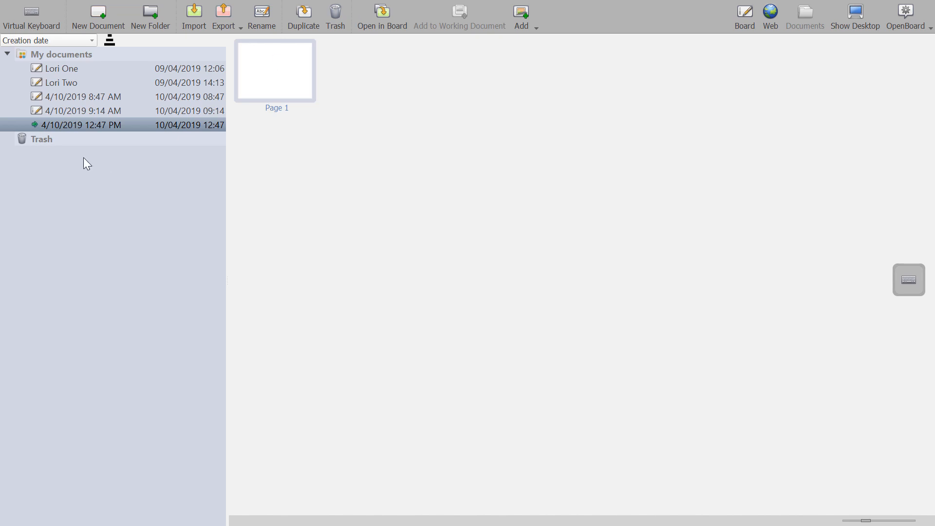
left_click(335, 18)
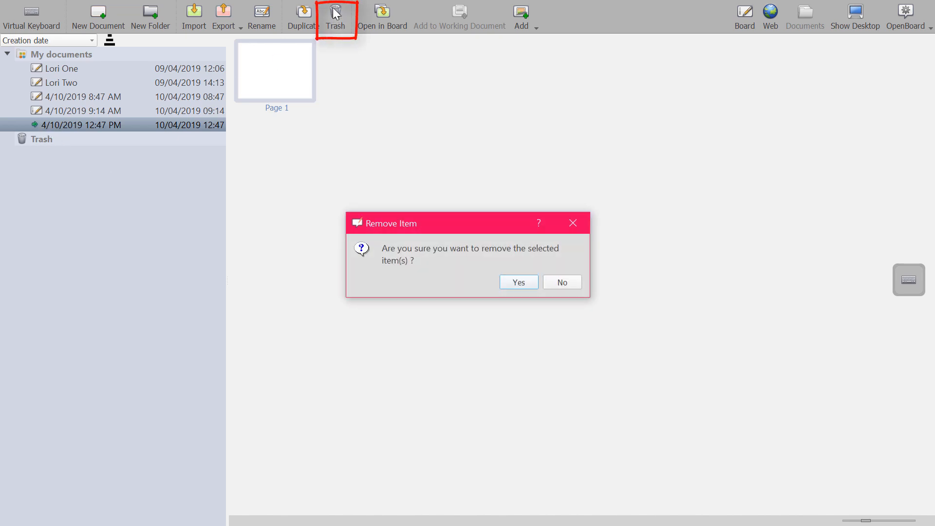
left_click(526, 284)
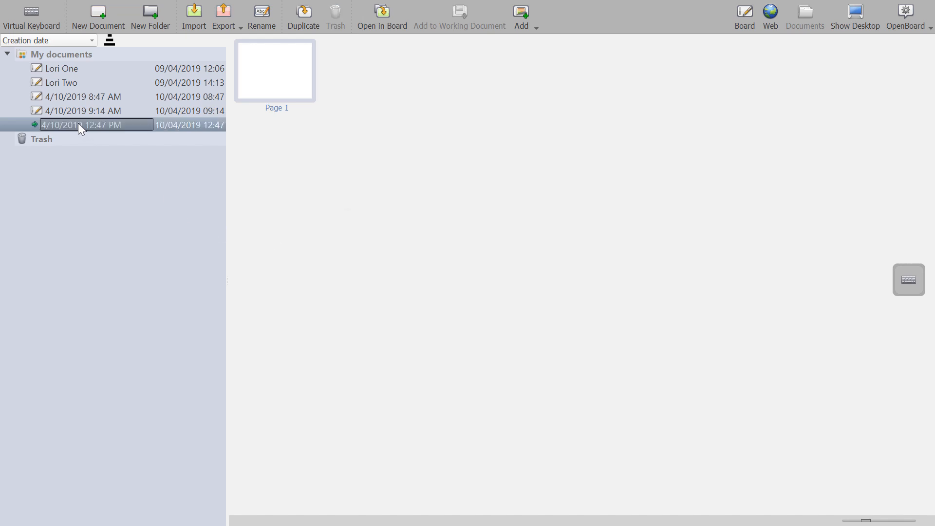
left_click_drag(81, 126, 80, 151)
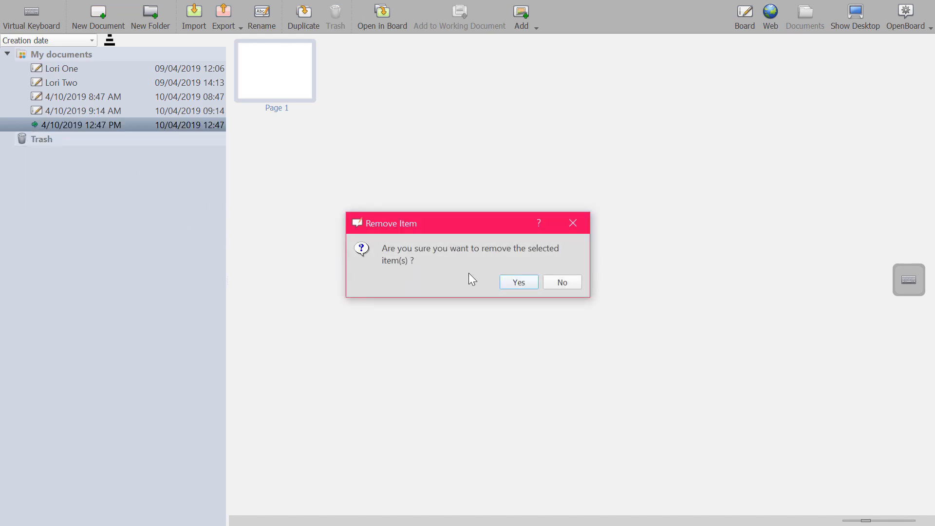
left_click(536, 282)
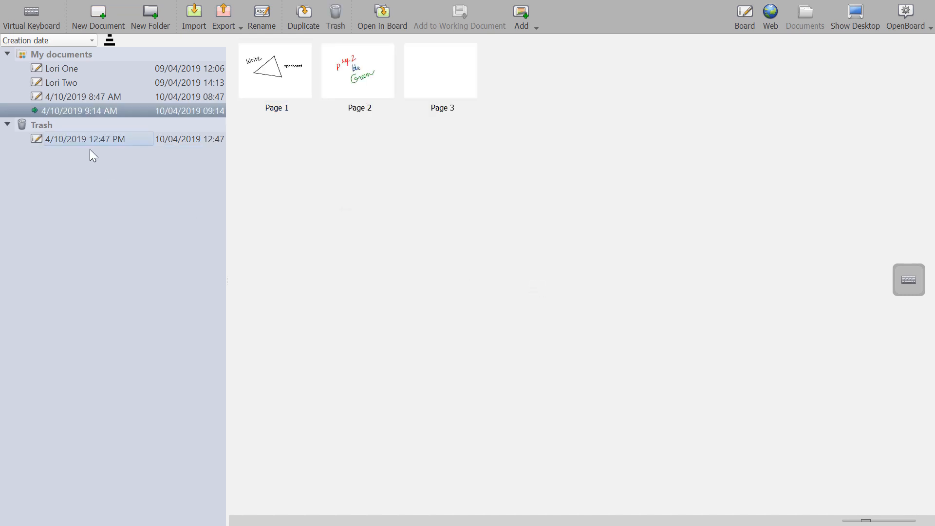
Empty the Trash folder to permanently remove the deleted document
left_click(64, 141)
left_click(49, 124)
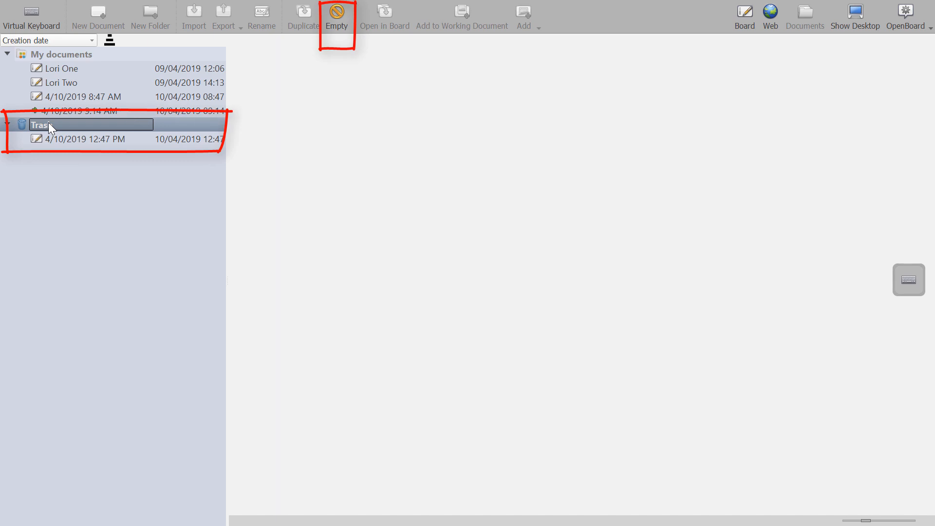
left_click(336, 22)
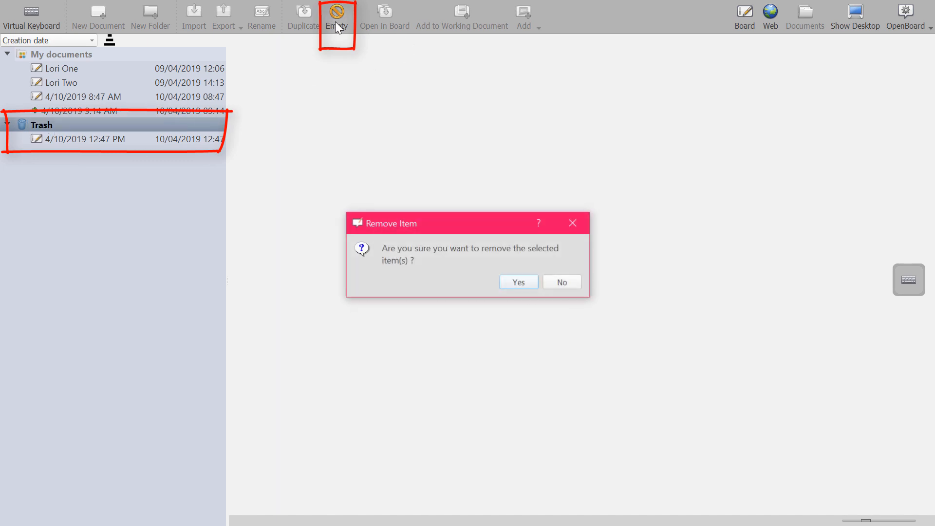
left_click(518, 280)
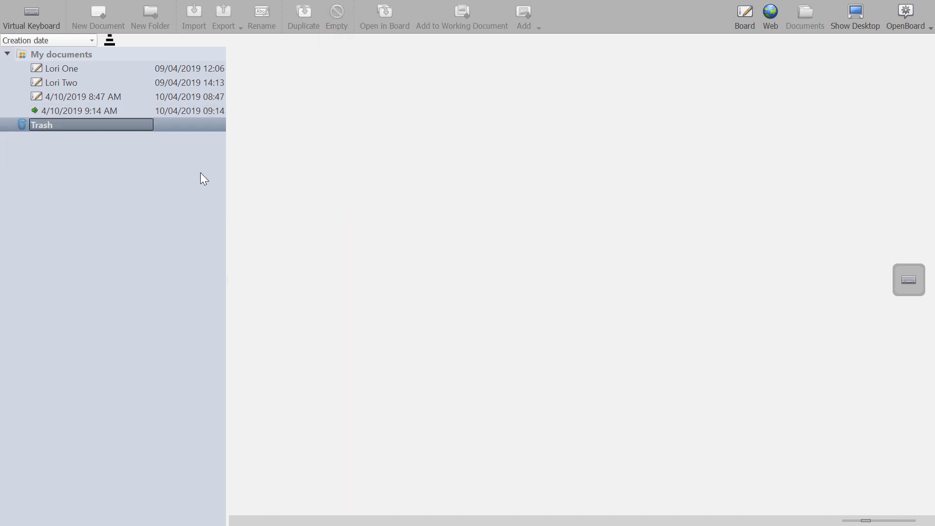
Create a new folder inside My documents and name it Test
left_click(67, 56)
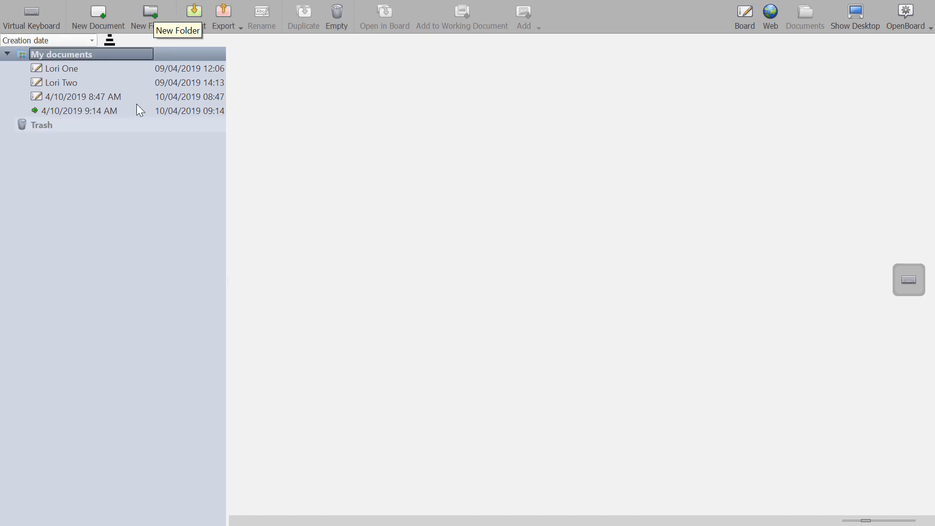
left_click(153, 16)
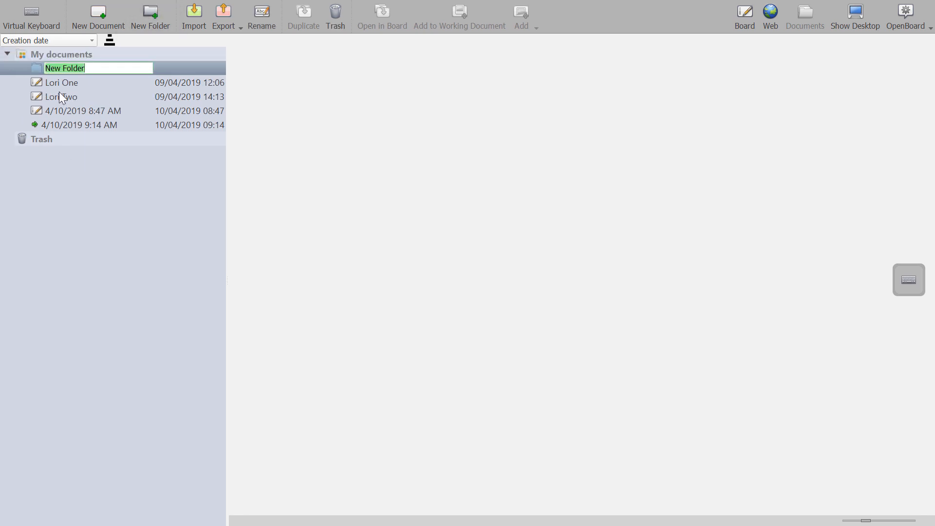
type("Test")
key("Return")
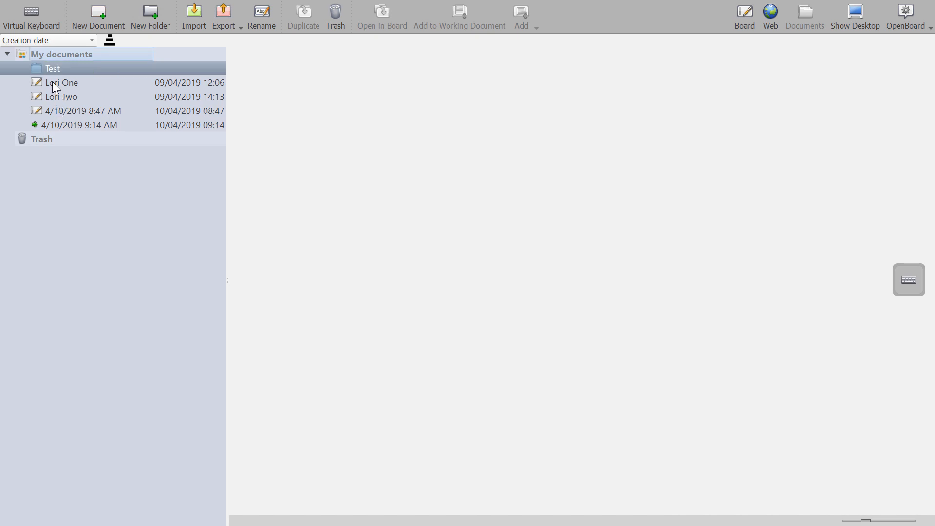
Move the two 09/04/2019 documents into the Test folder and collapse the folder
left_click_drag(52, 83, 58, 72)
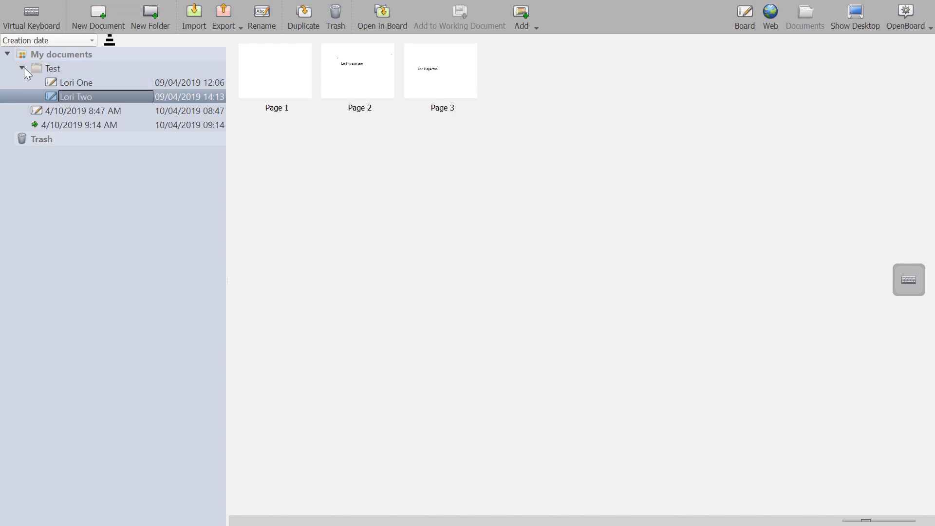
left_click(23, 69)
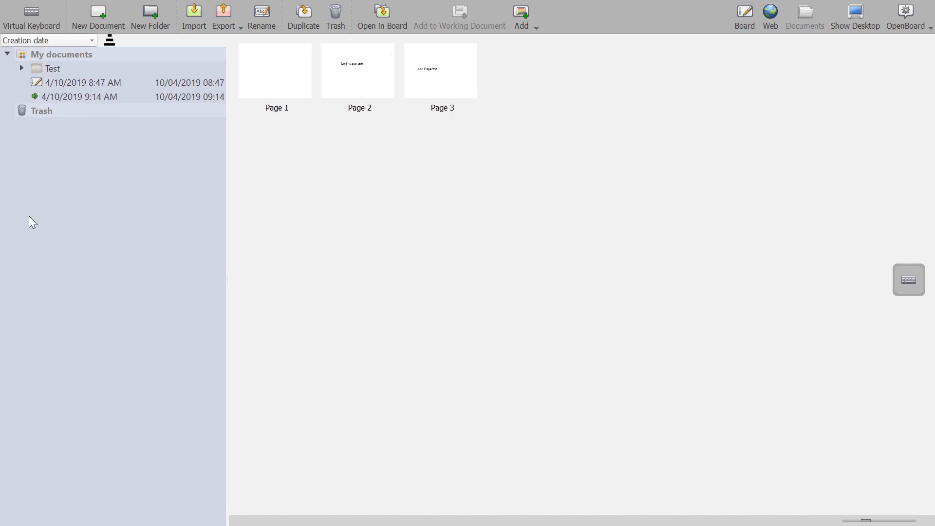
left_click(21, 69)
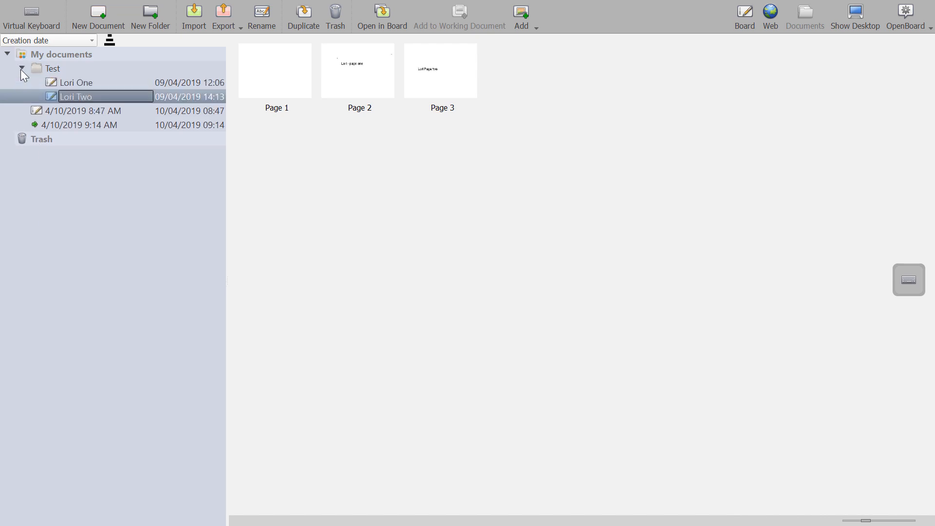
left_click(21, 68)
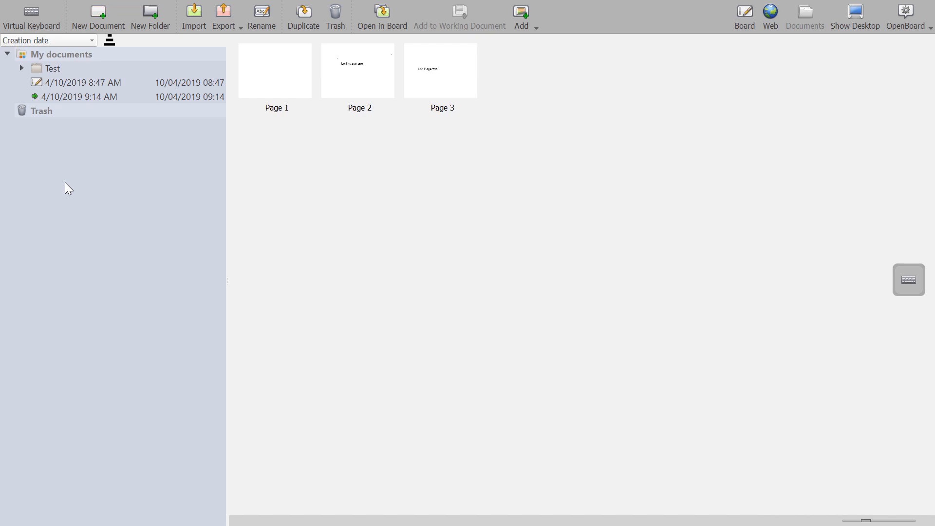
Select the 4/10/2019 9:14 AM document, view it on the board, and return to the document manager
left_click(54, 95)
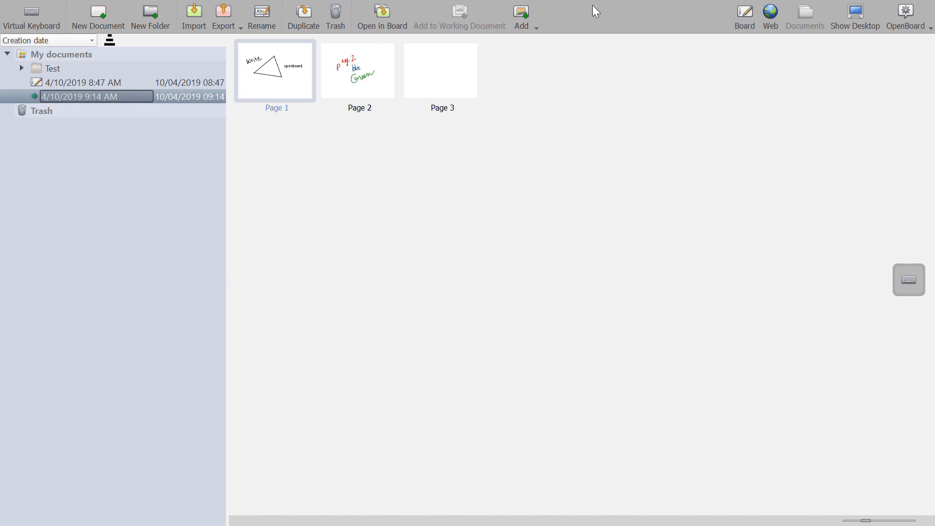
left_click(744, 13)
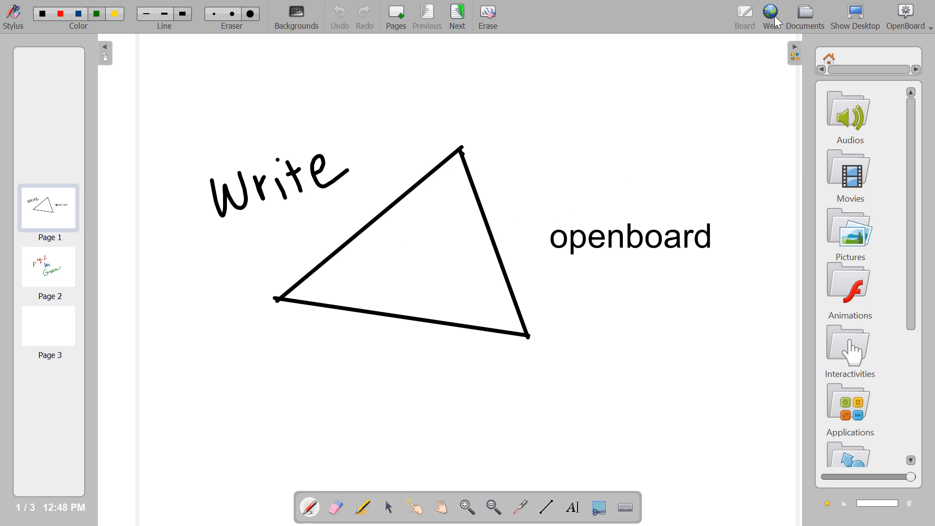
left_click(809, 20)
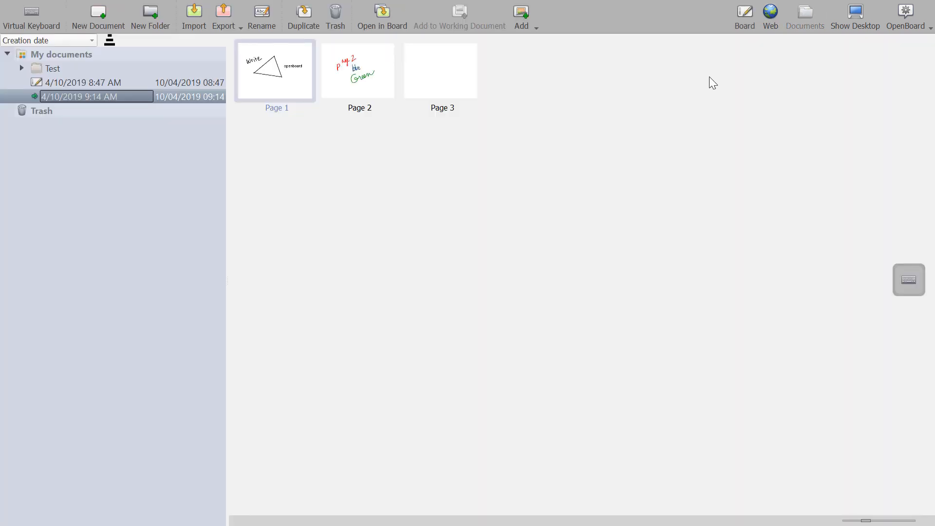
Import my presentation.pdf from the Desktop as a new document
left_click(201, 10)
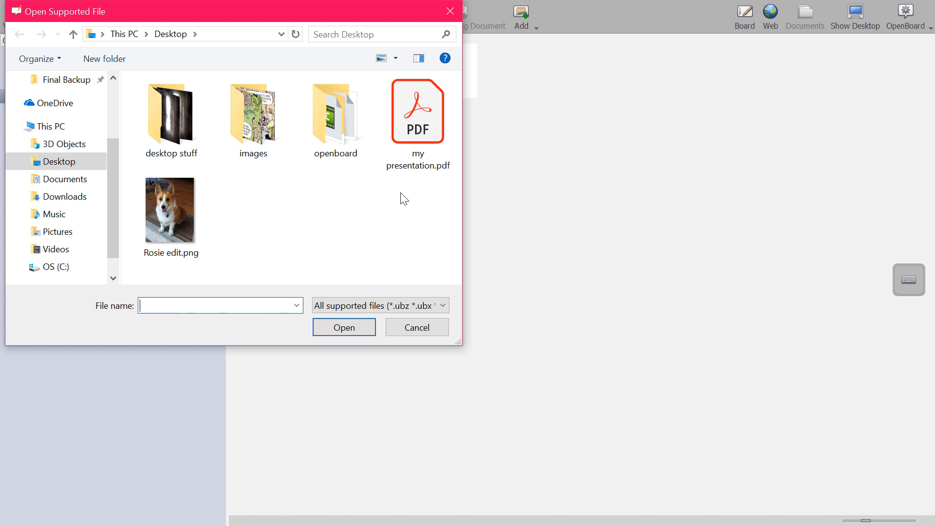
left_click(418, 117)
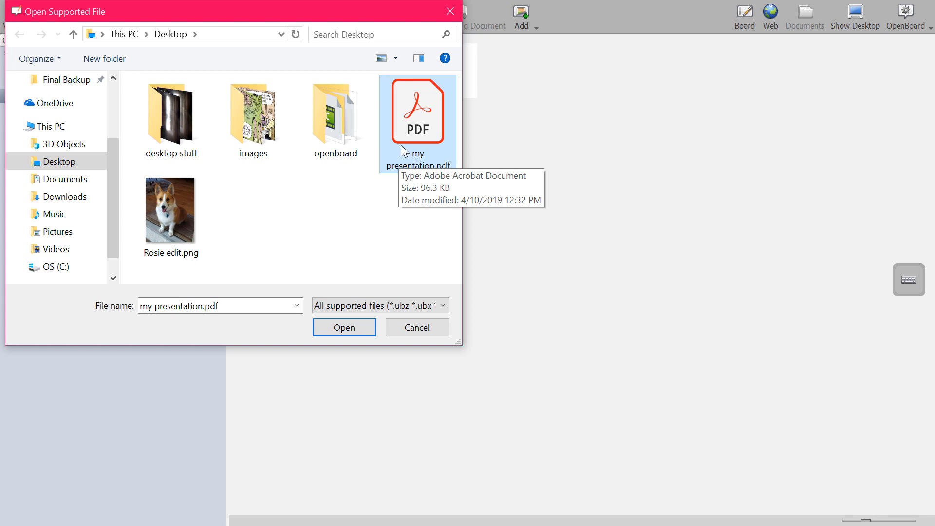
left_click(336, 329)
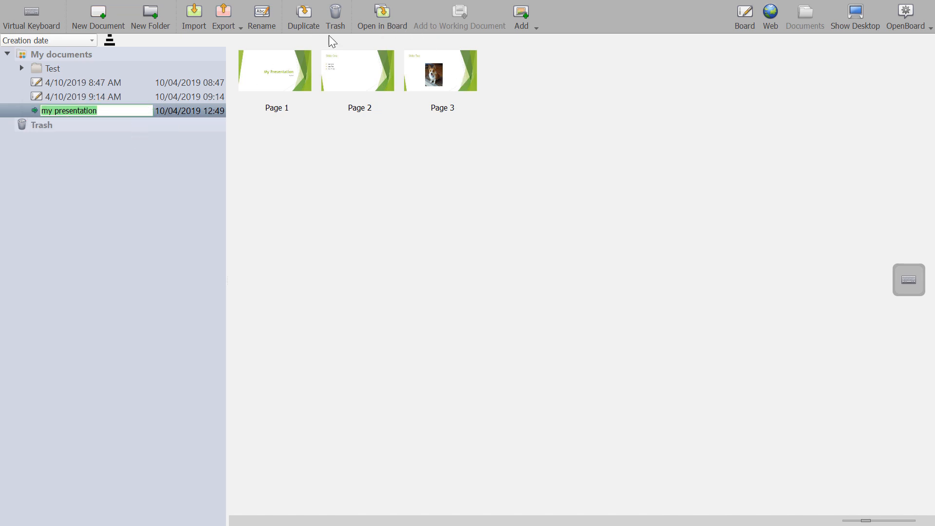
Open the imported presentation on the board and look through its pages, ending on page 2
left_click(383, 20)
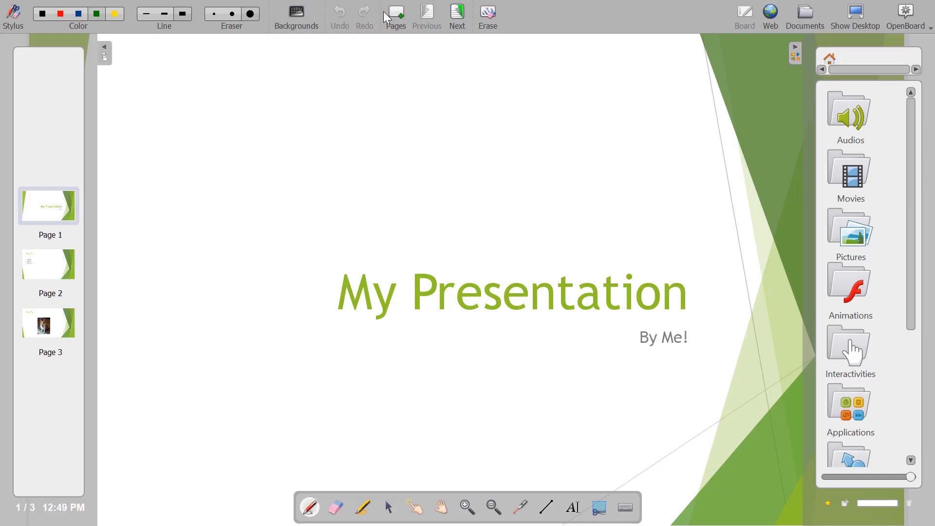
left_click(25, 261)
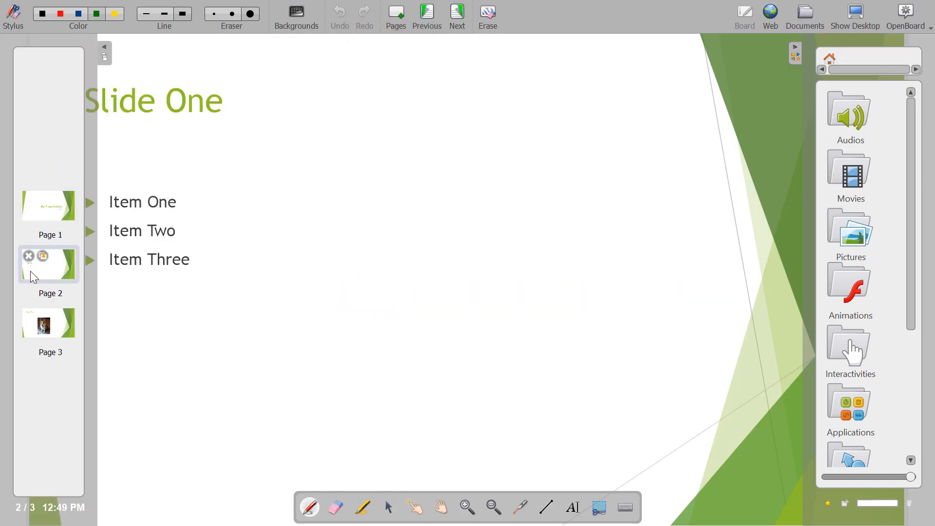
left_click(45, 337)
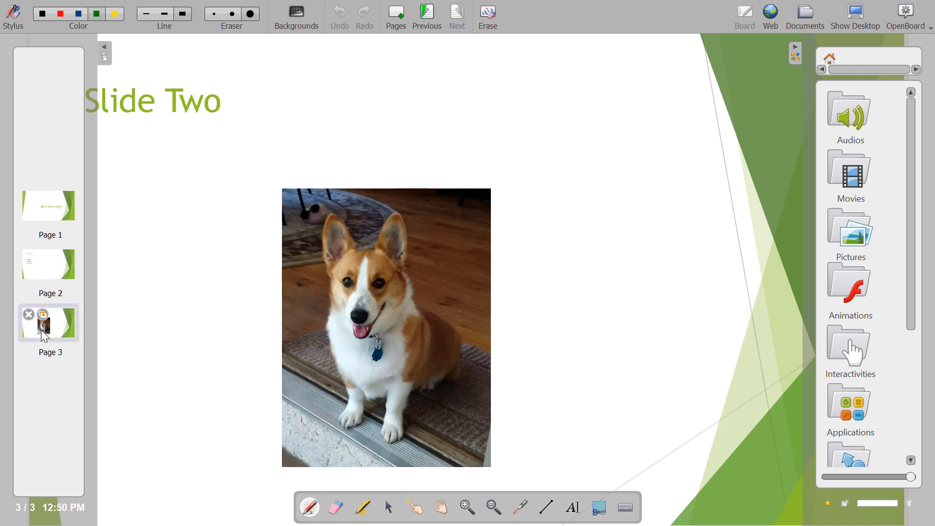
left_click(57, 278)
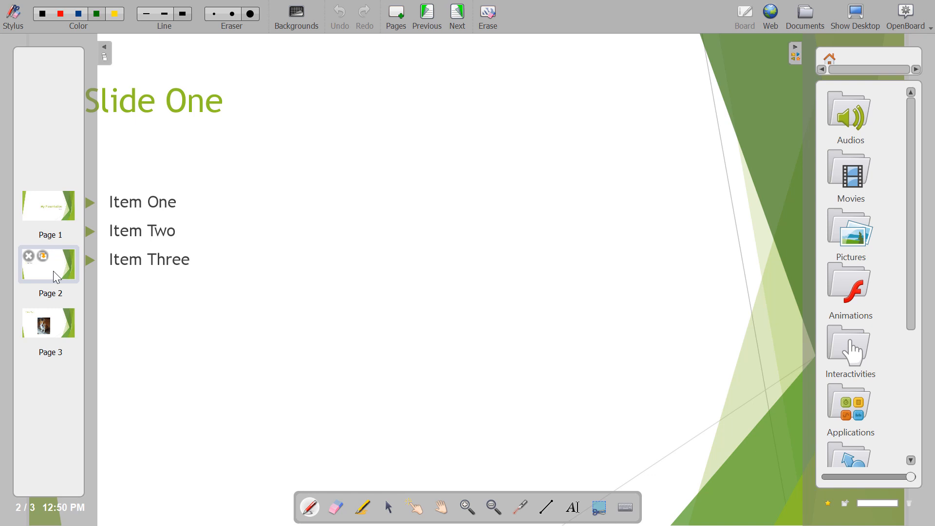
Highlight Item One, Item Two and Item Three in yellow on page 2 and draw a black freehand pen scribble beside the list
left_click(365, 511)
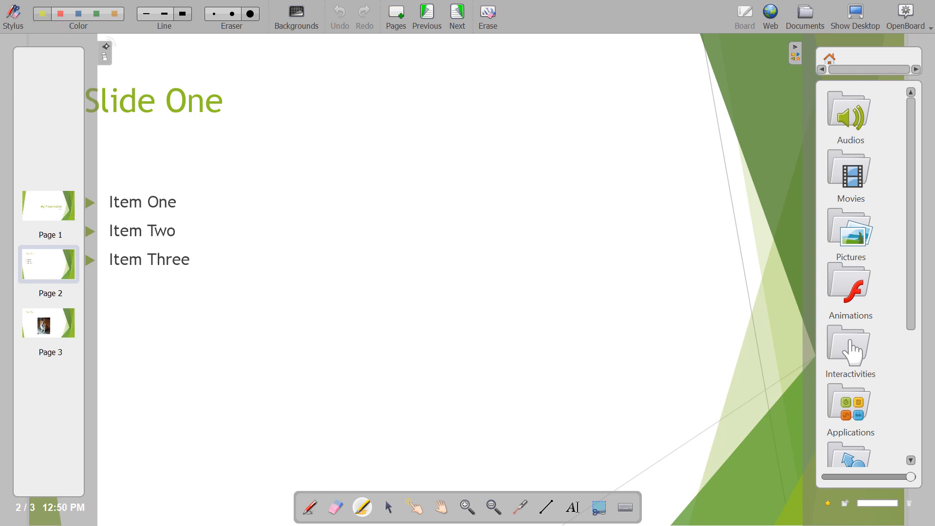
left_click(106, 49)
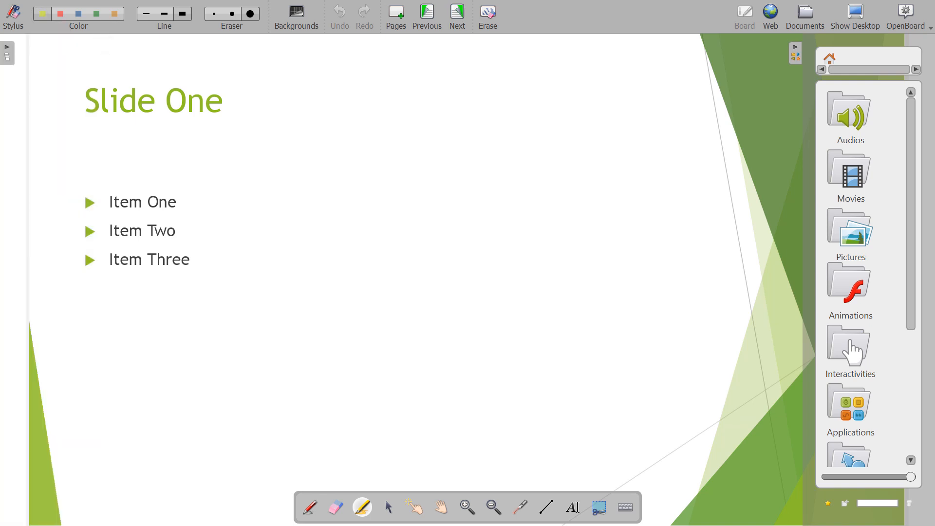
left_click_drag(103, 197, 175, 214)
left_click_drag(104, 229, 178, 239)
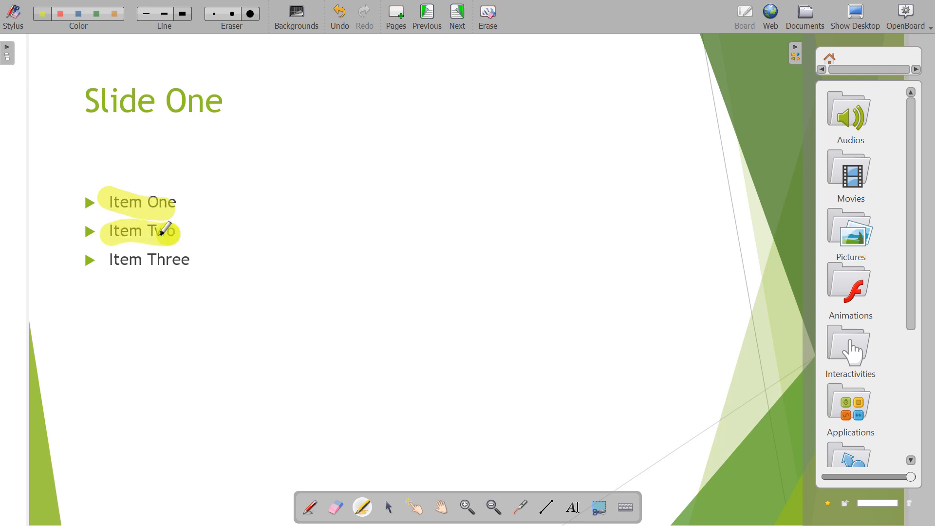
left_click_drag(107, 266, 205, 276)
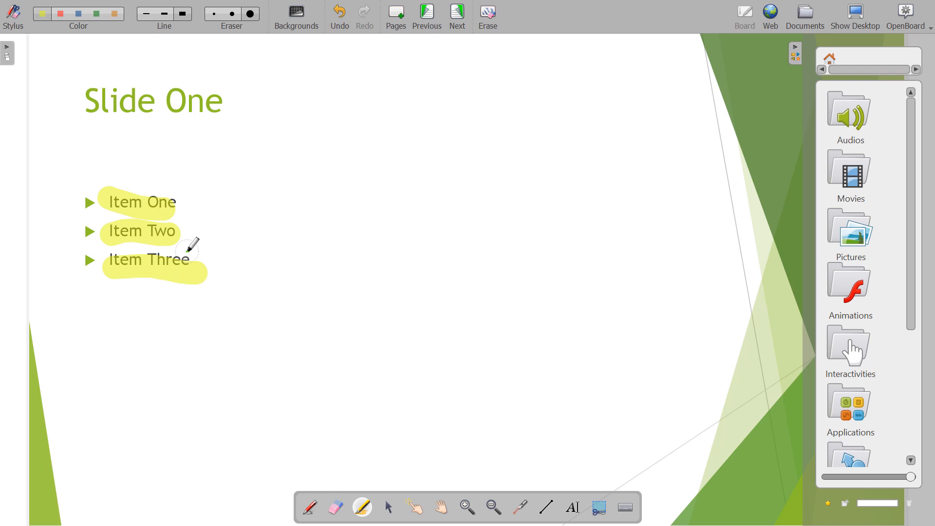
left_click(310, 507)
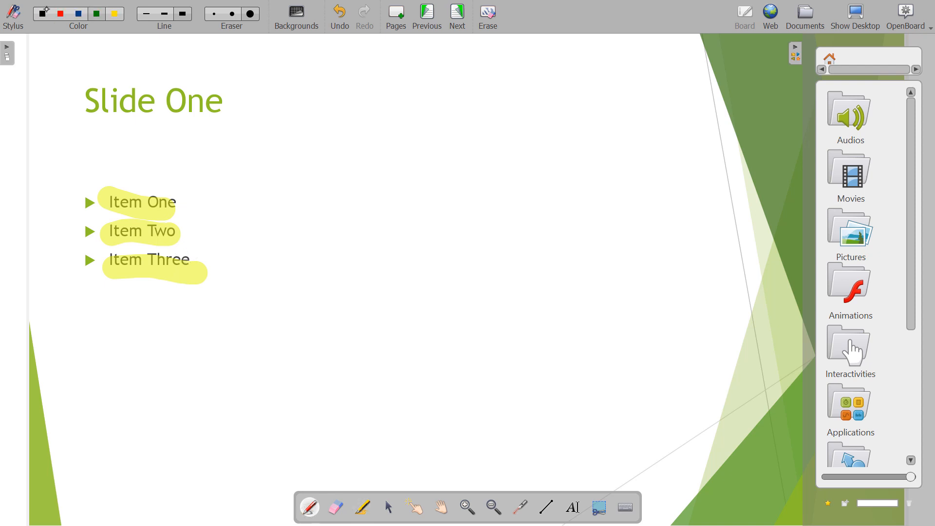
mouse_move(277, 181)
left_mouse_down()
mouse_move(344, 188)
mouse_move(375, 235)
mouse_move(251, 377)
mouse_move(513, 289)
left_mouse_up()
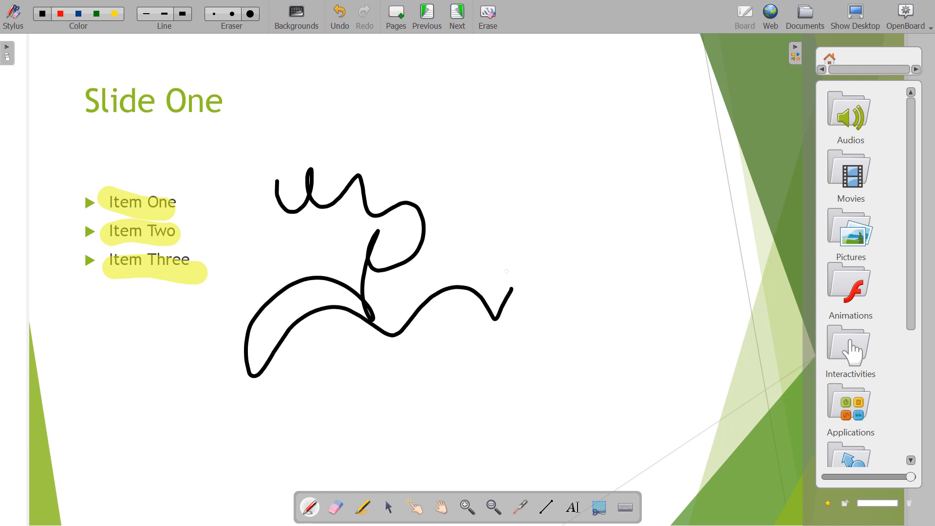
On page 3, circle the dog's head with the blue pen and draw a blue arrow pointing at the photo
left_click(8, 48)
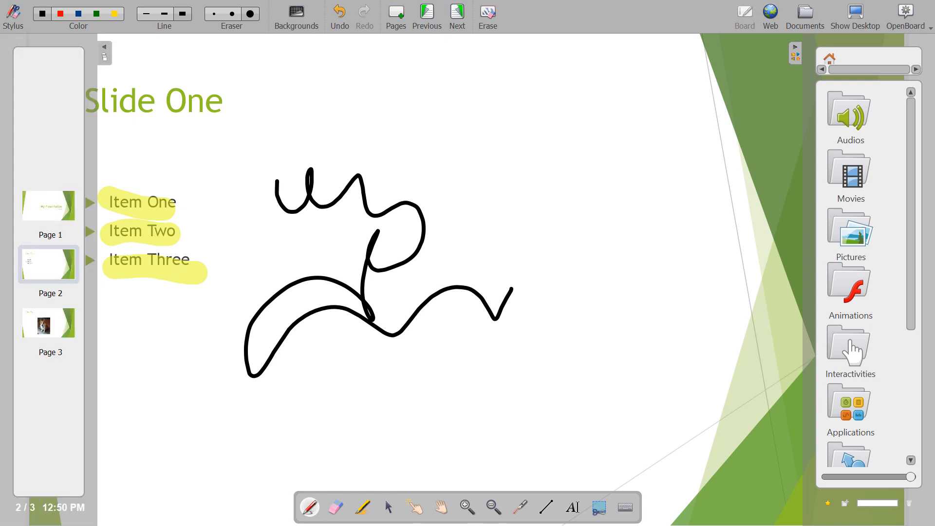
left_click(35, 328)
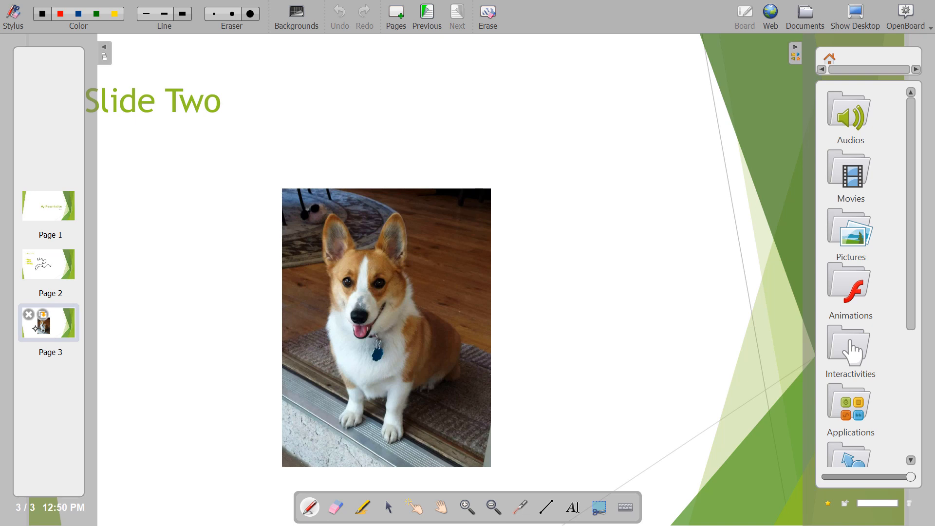
left_click(79, 14)
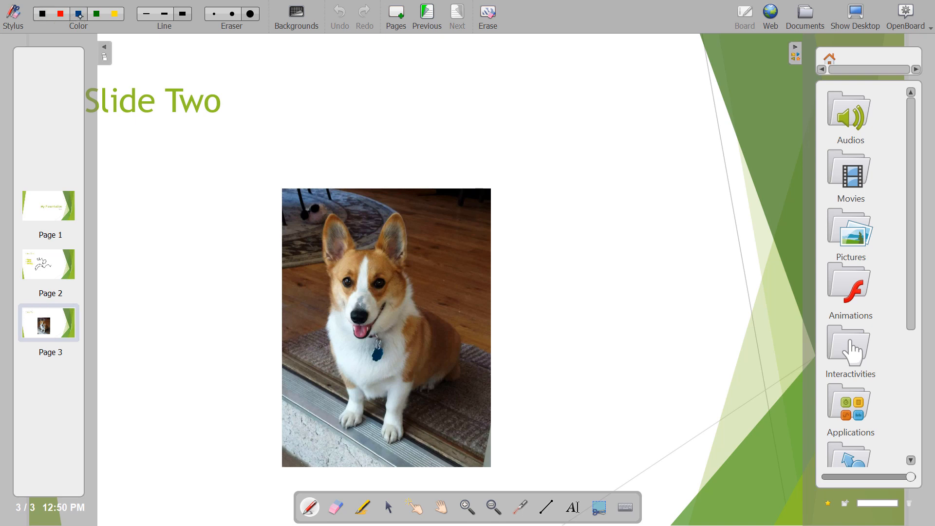
mouse_move(389, 163)
left_mouse_down()
mouse_move(378, 347)
mouse_move(311, 208)
left_mouse_up()
left_click_drag(587, 197, 497, 234)
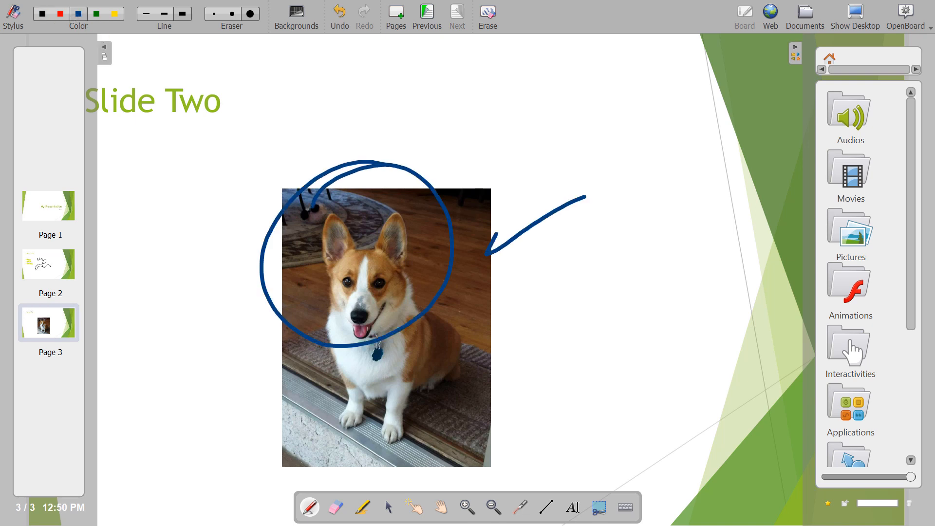
left_click_drag(521, 190, 564, 261)
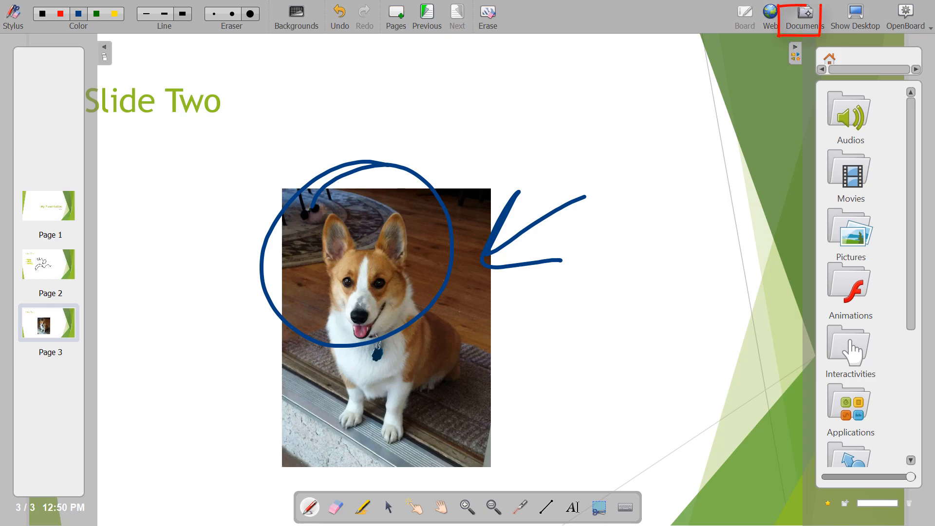
Return to the document manager and import Rosie edit.png from the Desktop as a new document
left_click(806, 17)
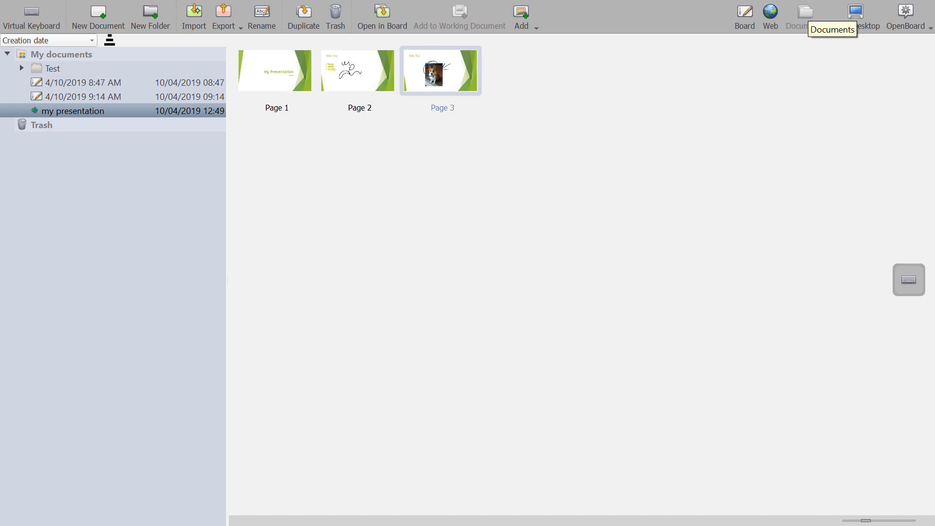
left_click(196, 11)
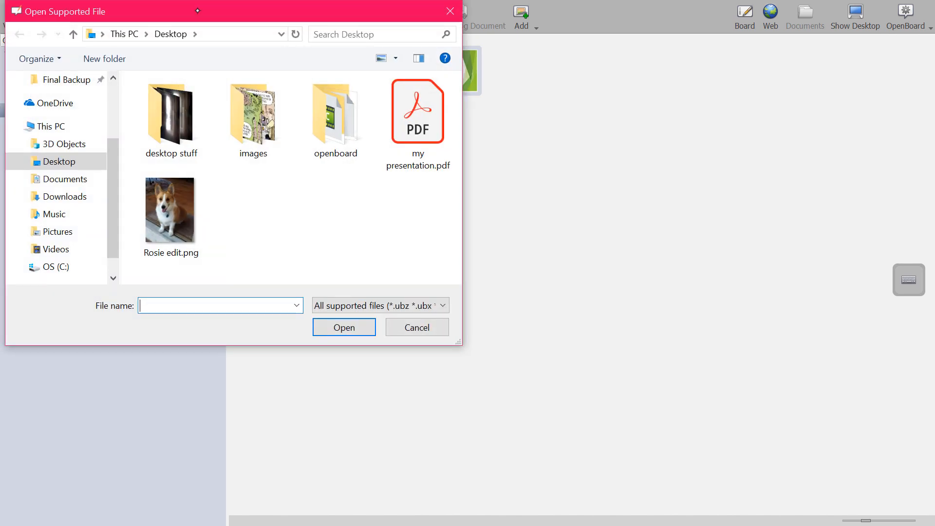
left_click(171, 193)
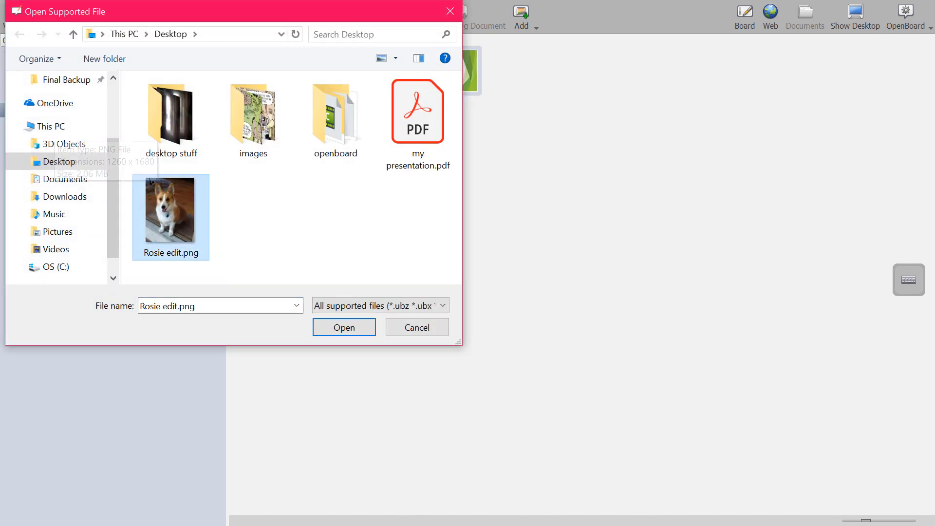
left_click(349, 327)
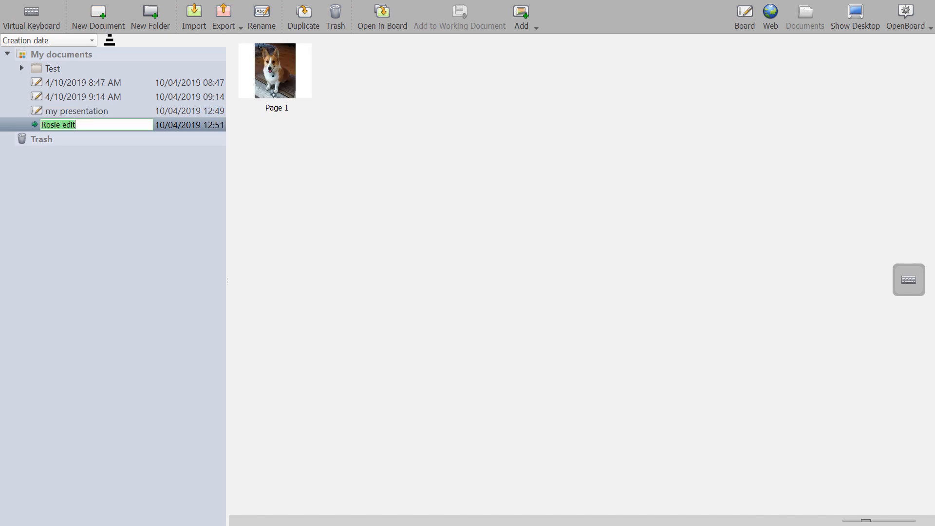
View the imported Rosie edit document on the board with the selection tool, and return to the document manager
left_click(386, 21)
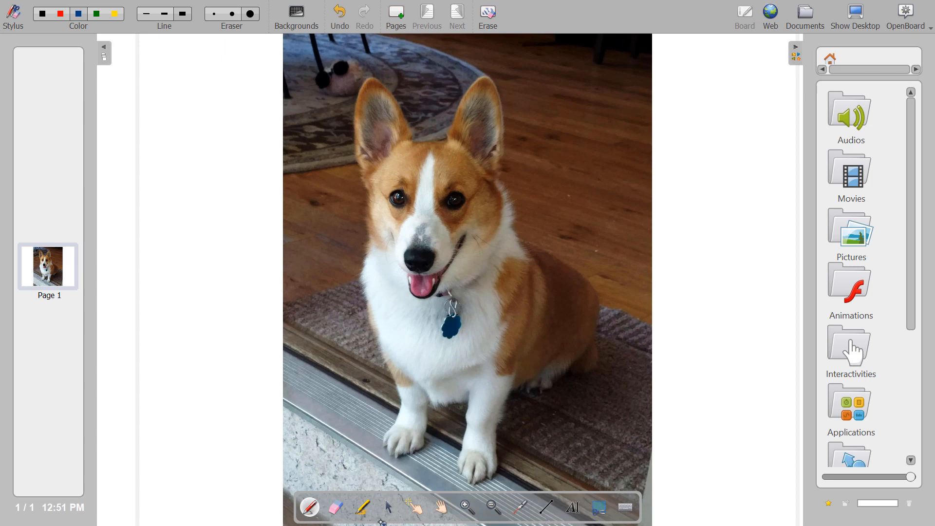
left_click(388, 508)
left_click_drag(426, 324, 507, 155)
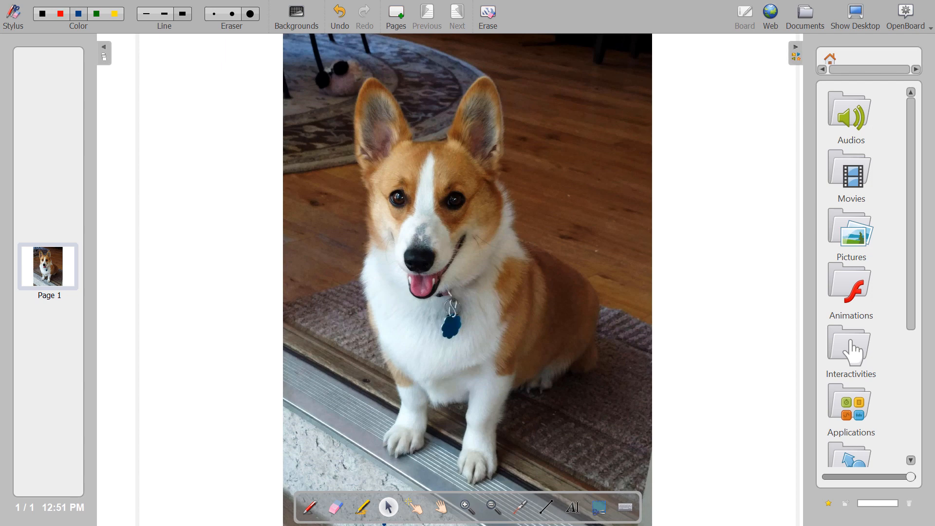
left_click(806, 17)
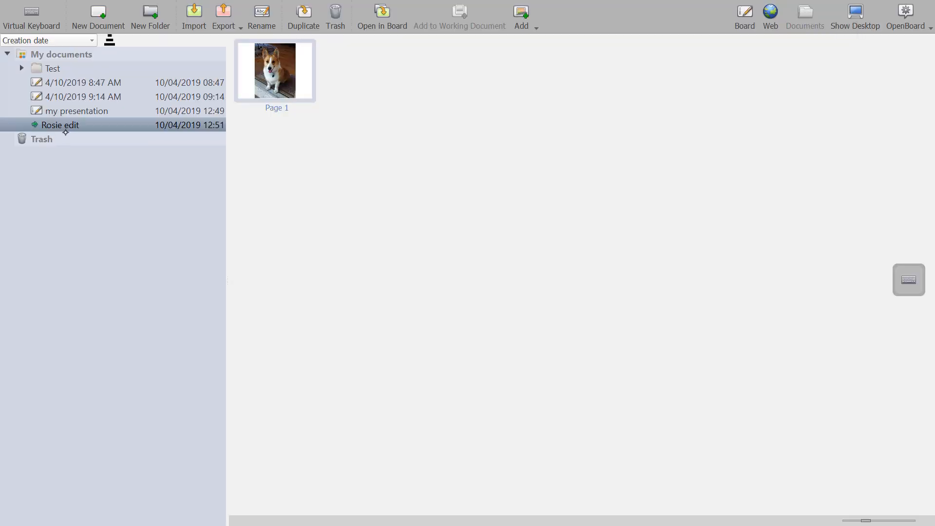
Export the my presentation document to the Desktop as a PDF named my presentation annotations.pdf
left_click(224, 26)
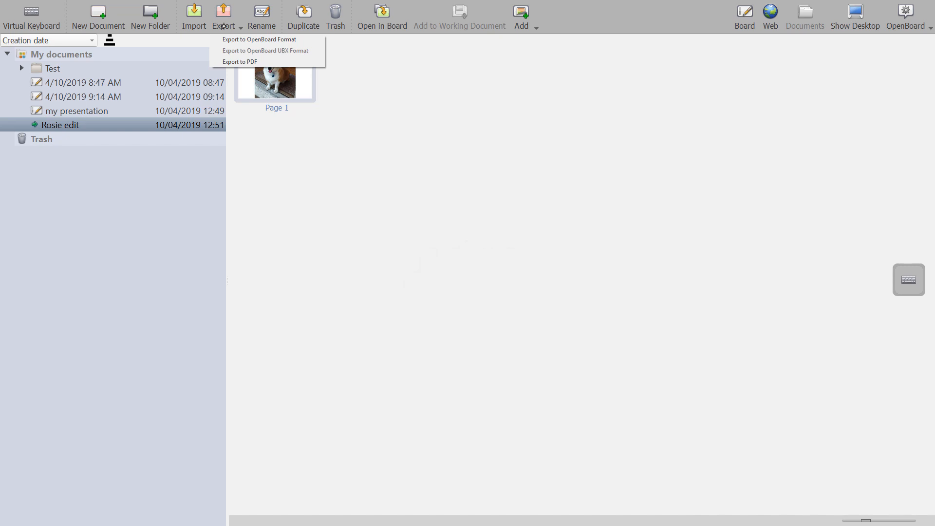
double_click(111, 111)
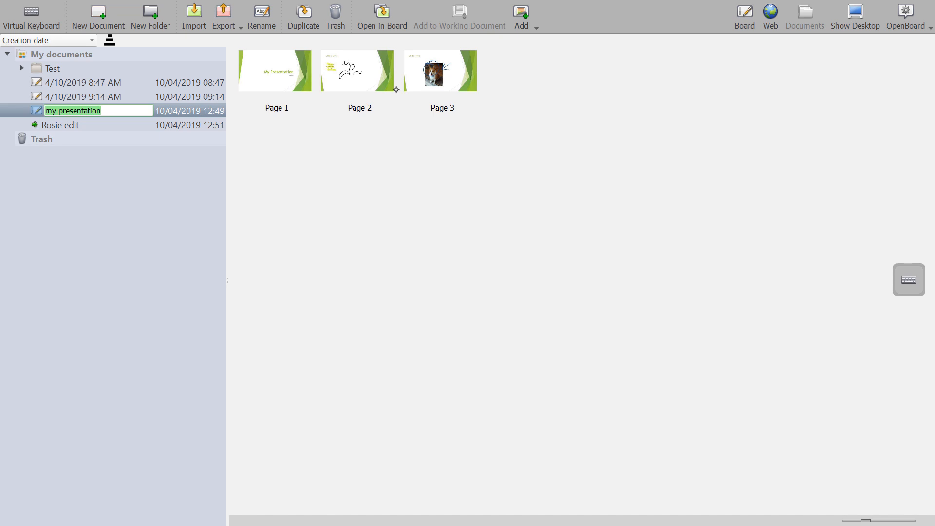
left_click(222, 26)
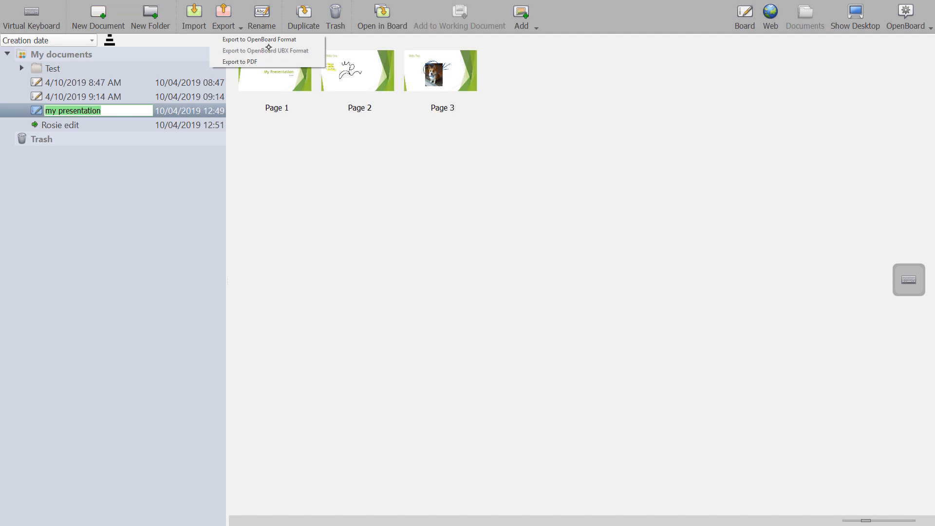
left_click(263, 62)
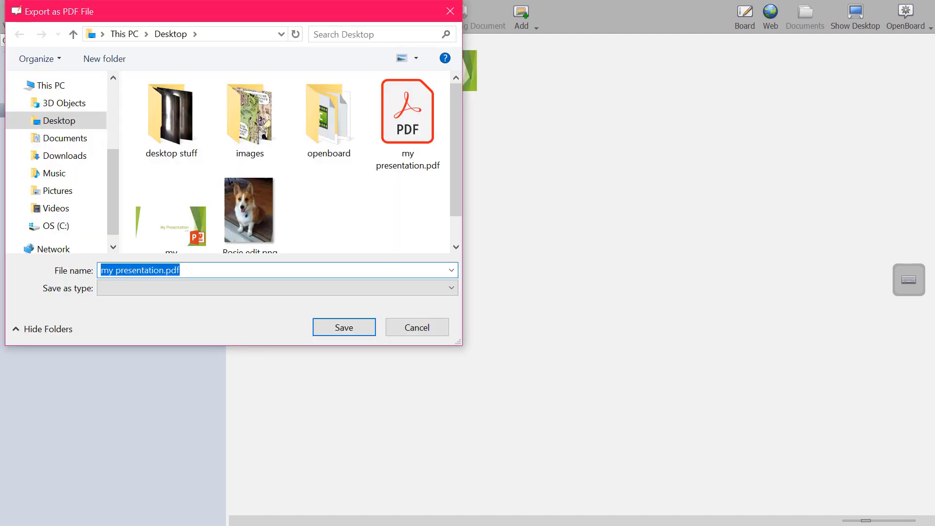
left_click(163, 271)
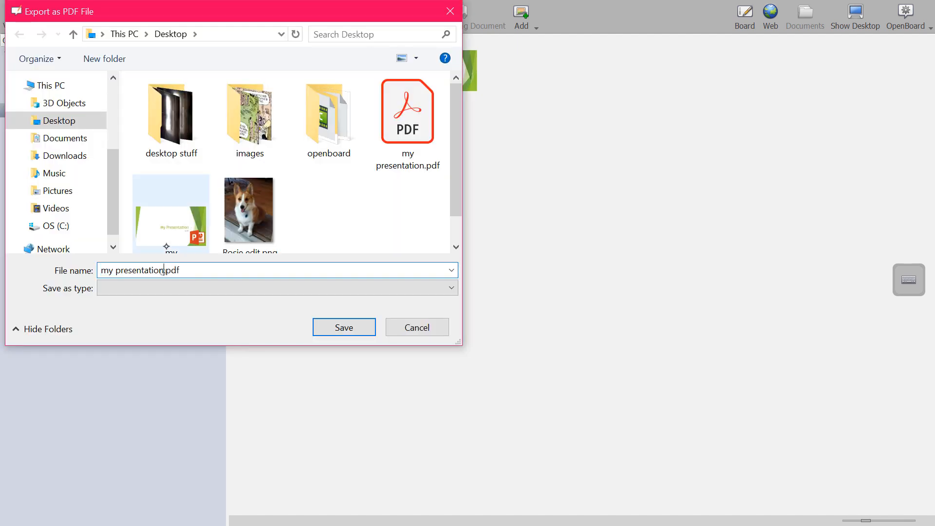
type("annota")
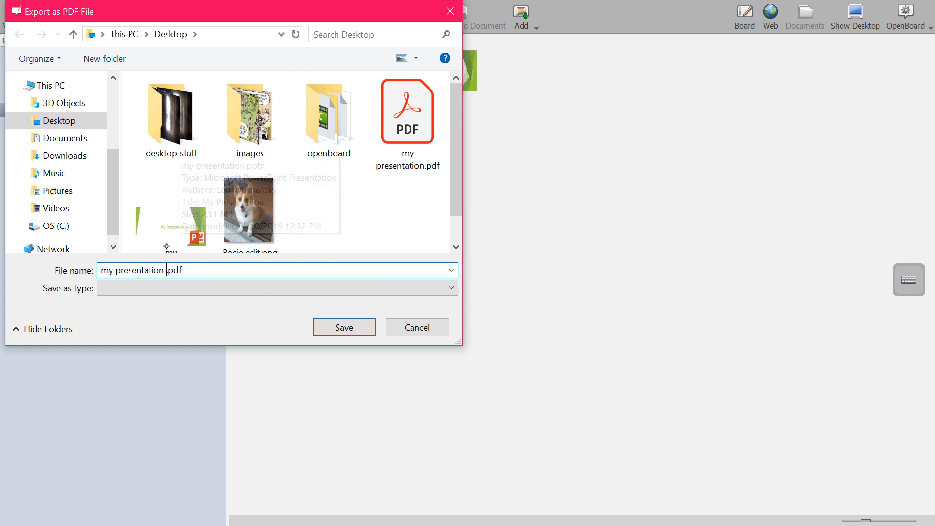
type("tions")
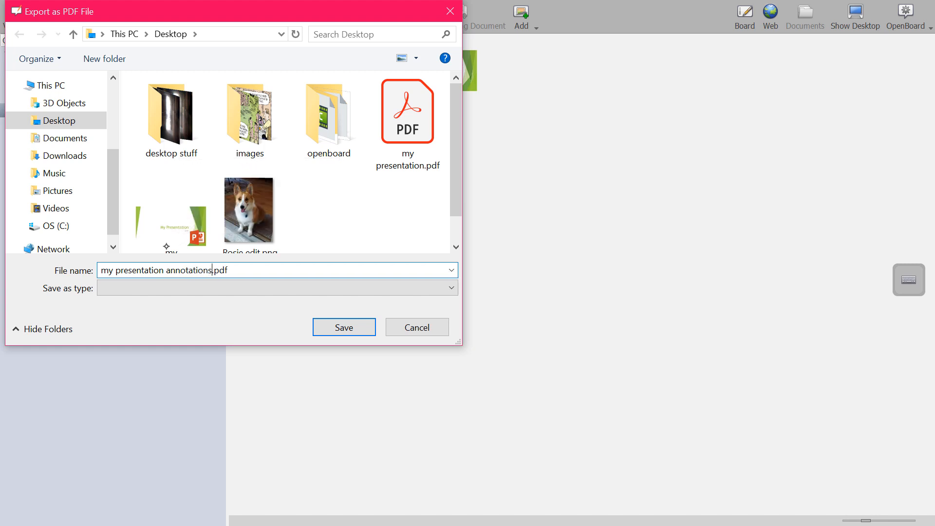
key("Return")
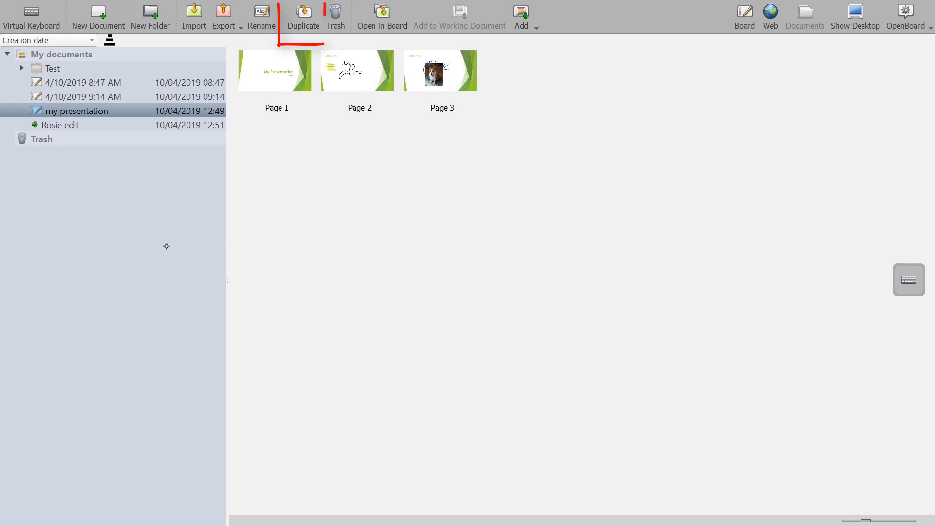
Duplicate the my presentation document, open the copy's name for editing and leave it
left_click(304, 18)
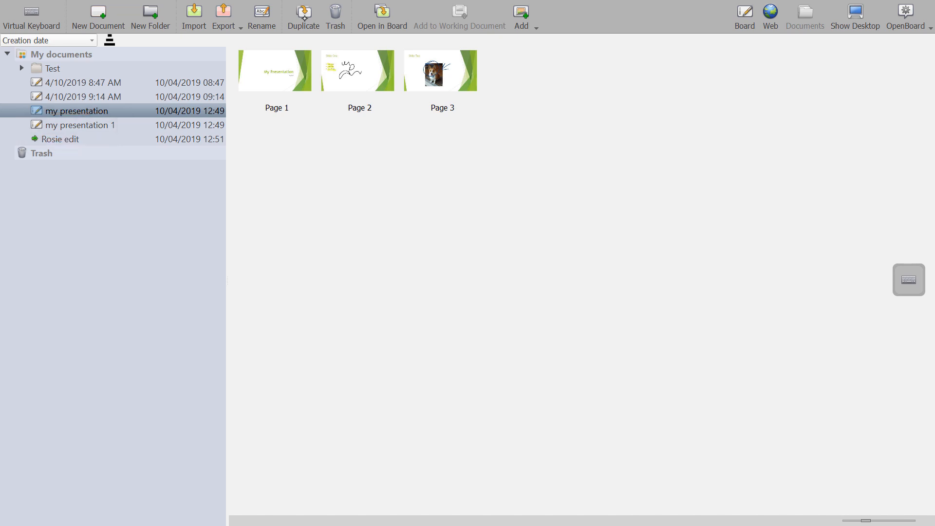
double_click(80, 125)
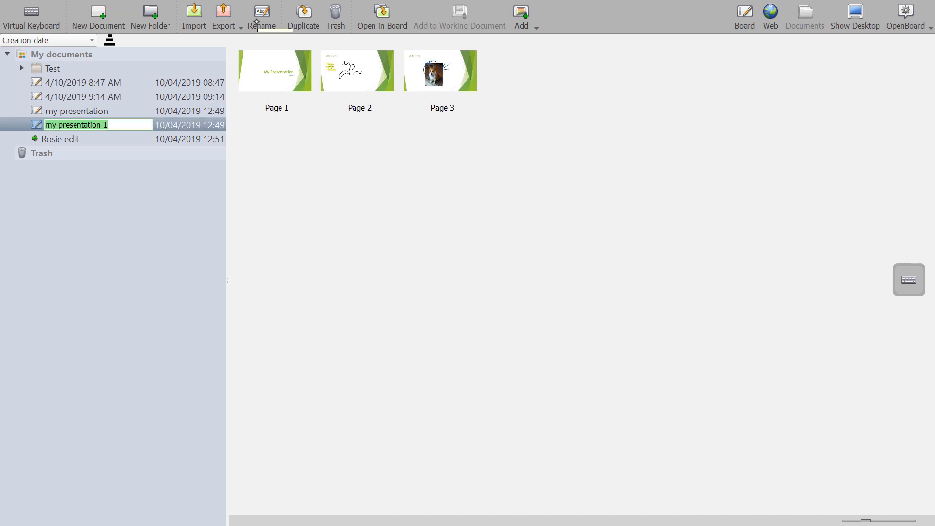
left_click(135, 122)
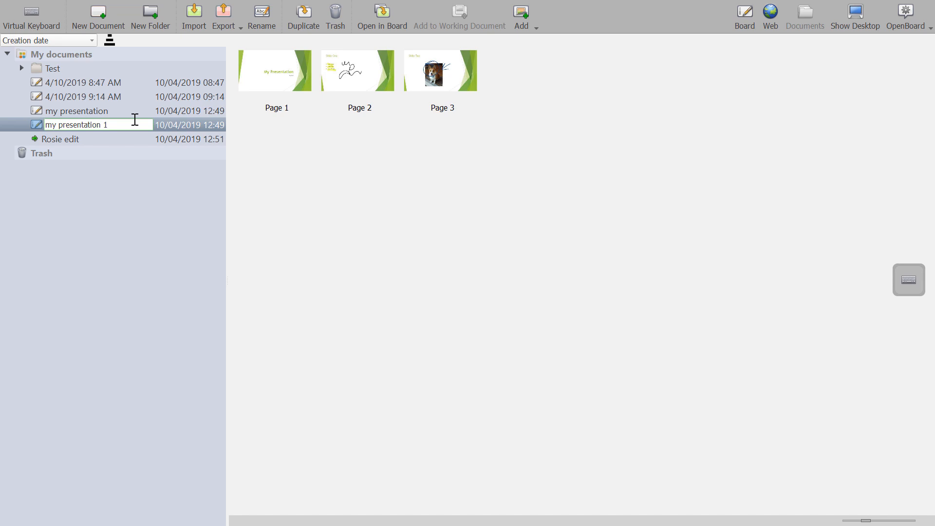
left_click(155, 213)
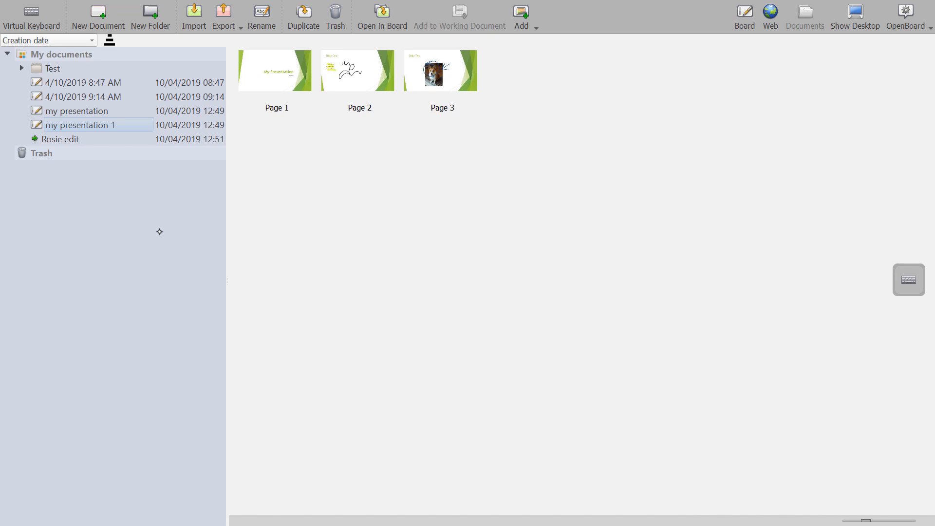
left_click(103, 97)
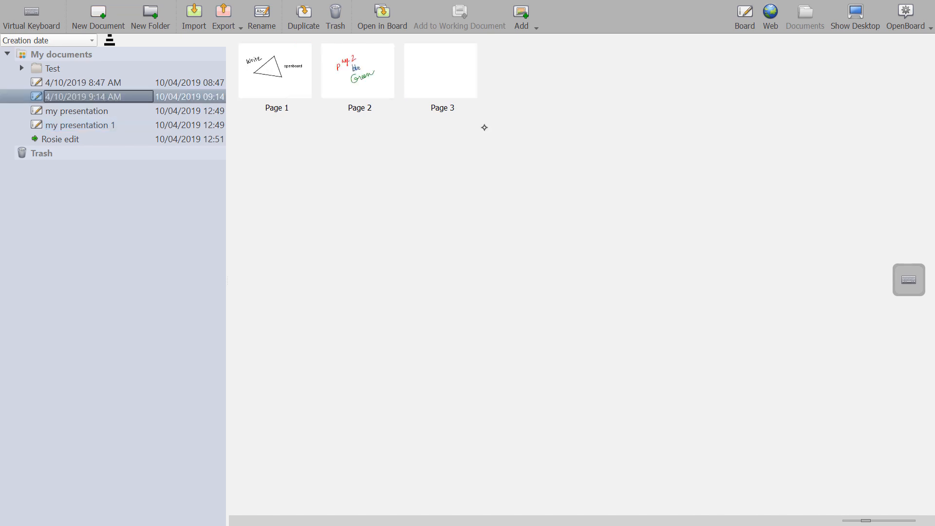
left_click(745, 17)
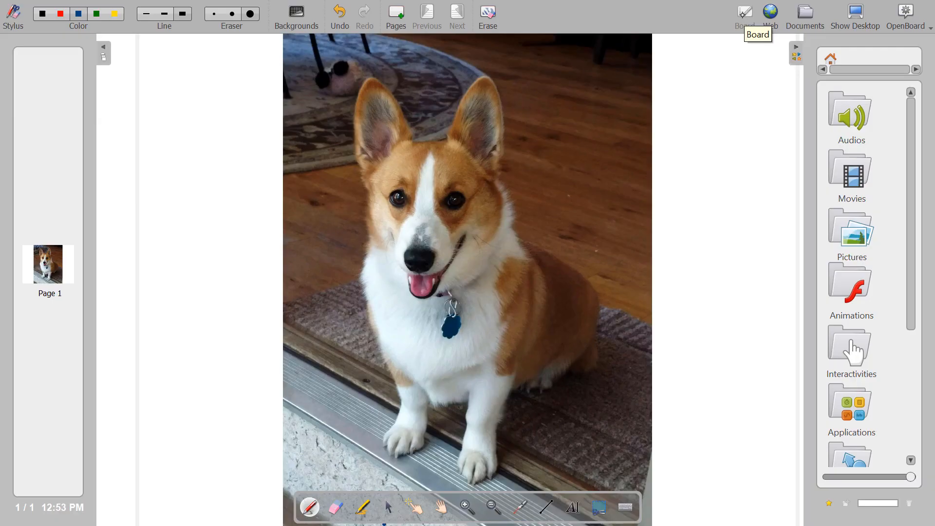
left_click(806, 18)
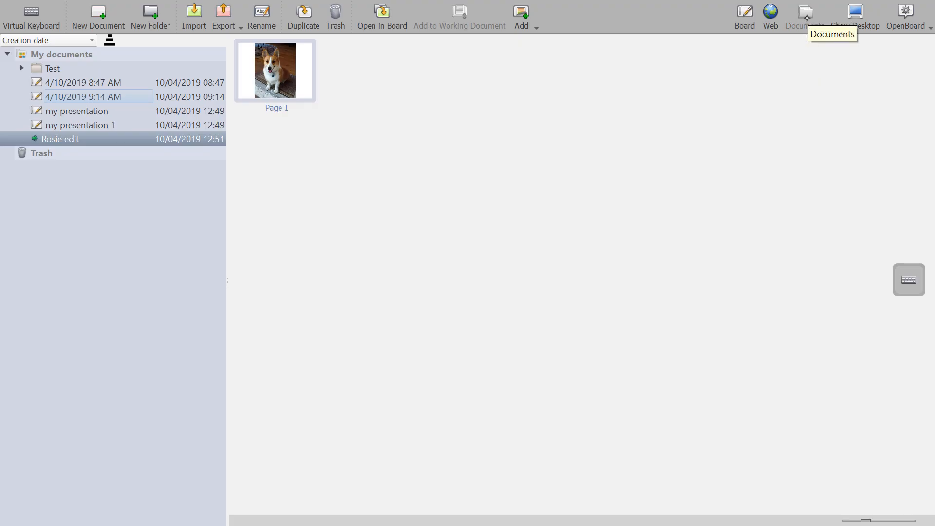
Open page 1 of the 4/10/2019 9:14 AM document on the board
left_click(106, 98)
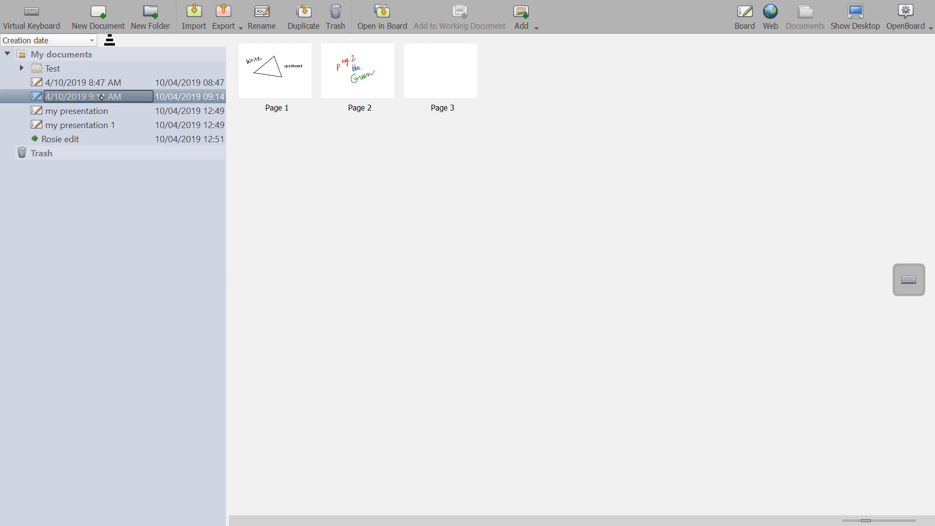
left_click(265, 73)
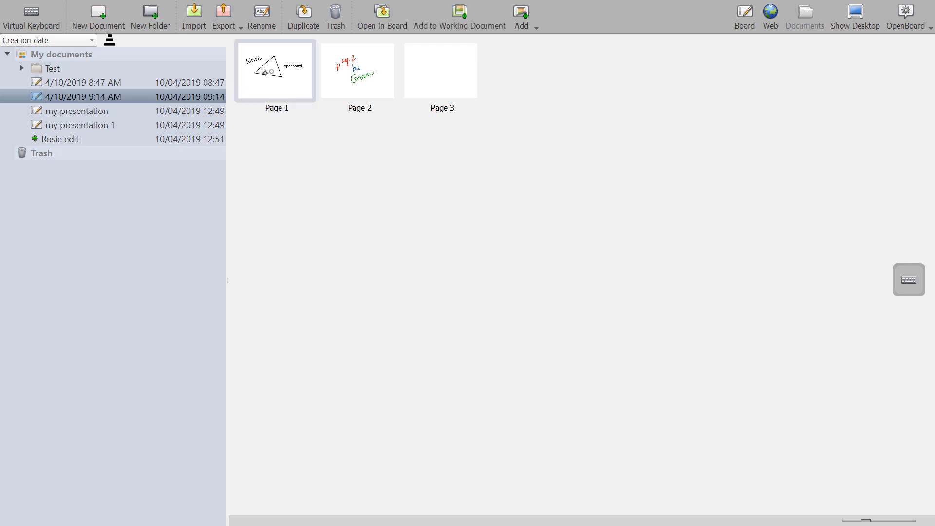
double_click(265, 73)
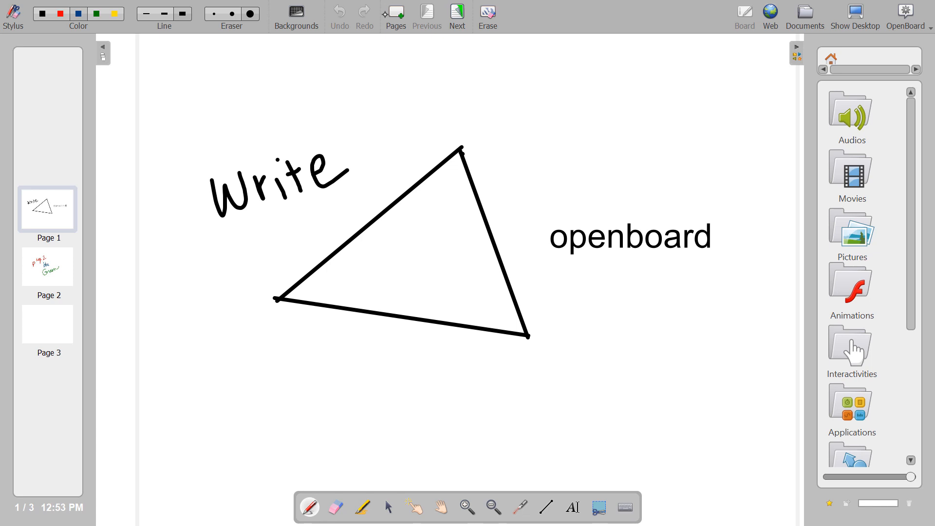
Return to the document manager and add page 2 of the my presentation document to the working document
left_click(806, 17)
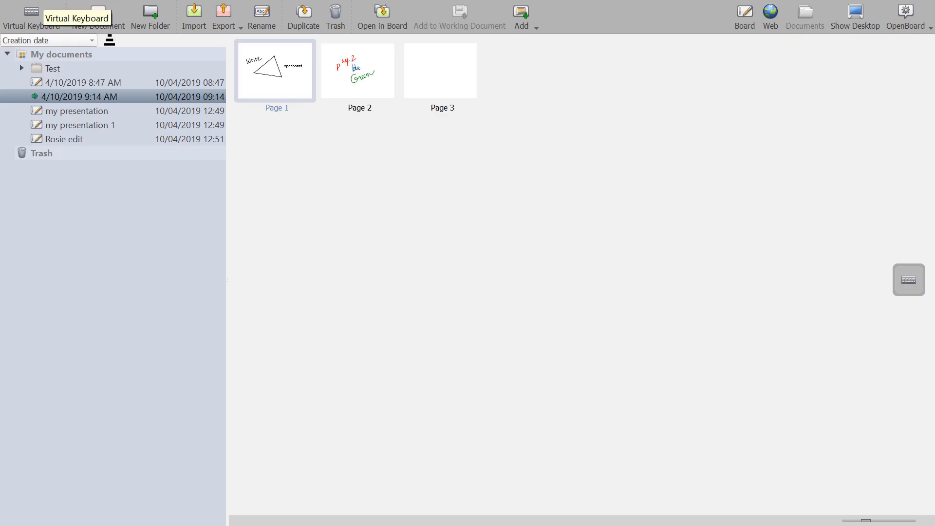
left_click(119, 113)
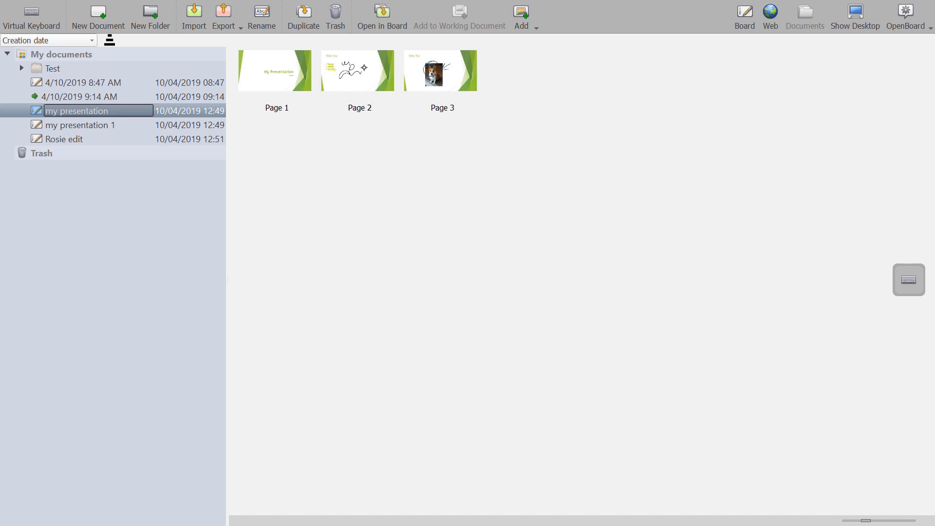
left_click(367, 73)
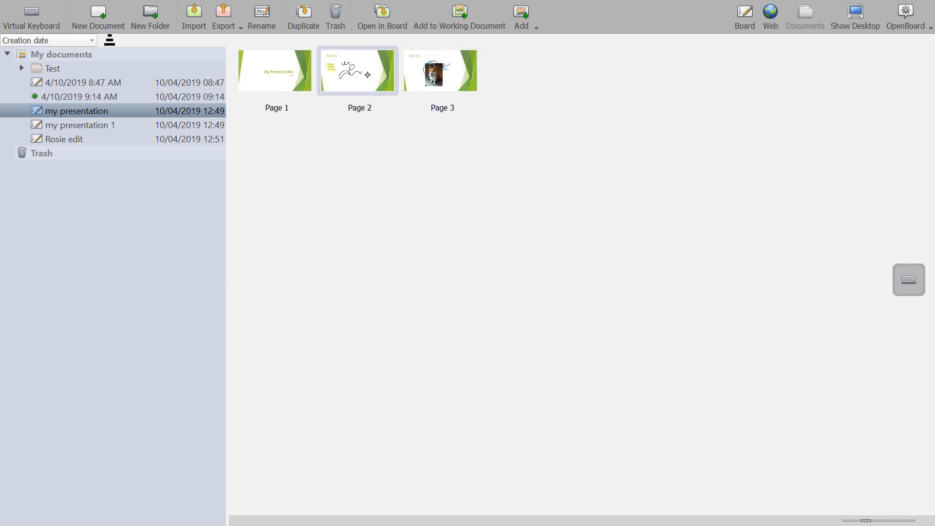
left_click(460, 17)
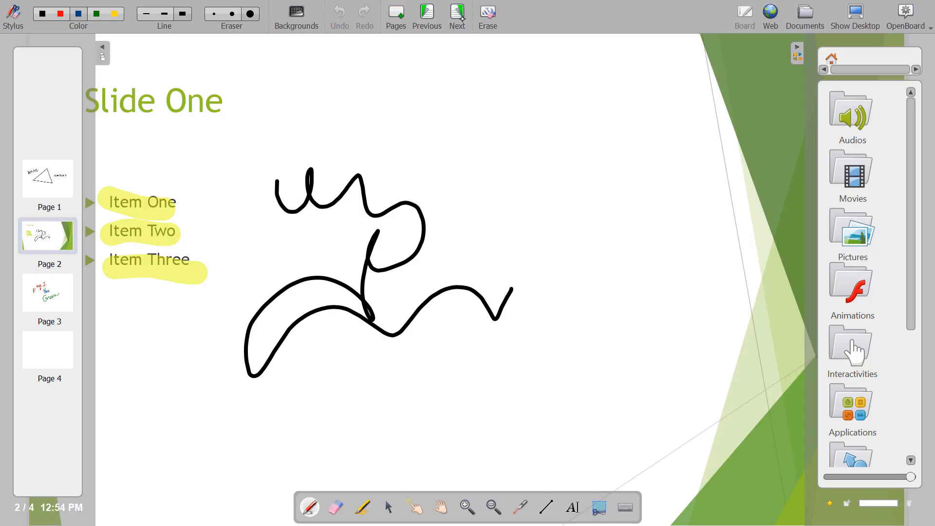
View pages 1 to 4 of the working document one after another on the board
left_click(50, 173)
left_click(44, 240)
left_click(42, 302)
left_click(37, 356)
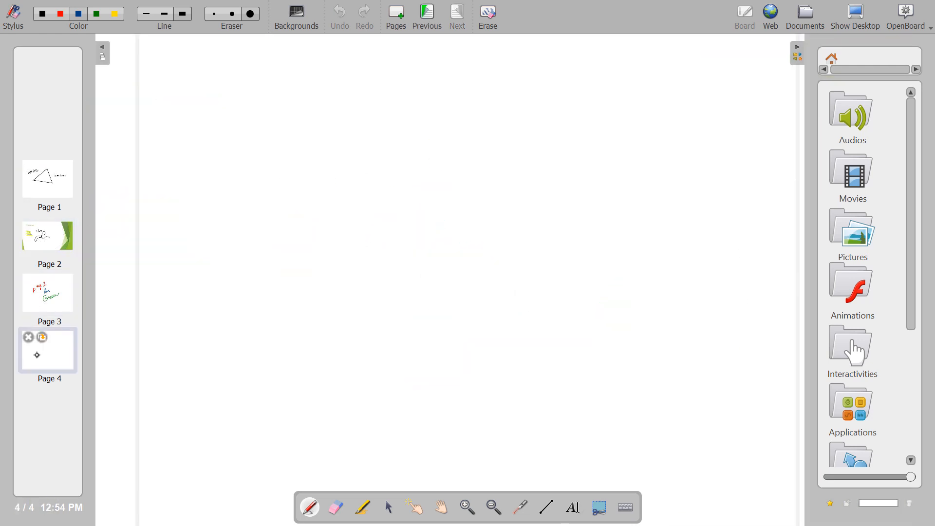
Draw a looping red freehand line across the Slide One page, page 2 of the working document
left_click(51, 235)
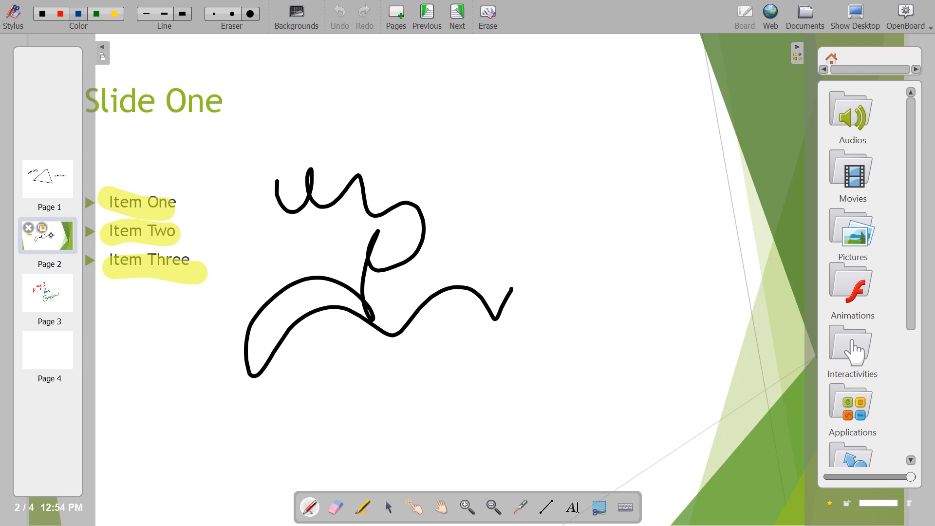
left_click(58, 14)
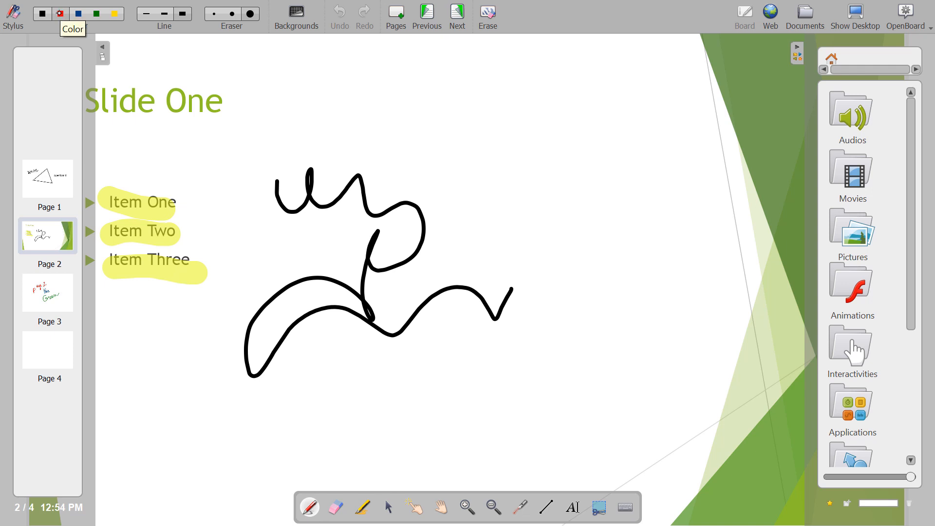
mouse_move(320, 128)
left_mouse_down()
mouse_move(348, 189)
mouse_move(382, 323)
mouse_move(404, 312)
mouse_move(204, 284)
mouse_move(263, 361)
left_mouse_up()
View the handwritten color page, the blank page 4 and page 1, and return to page 3
left_click(59, 294)
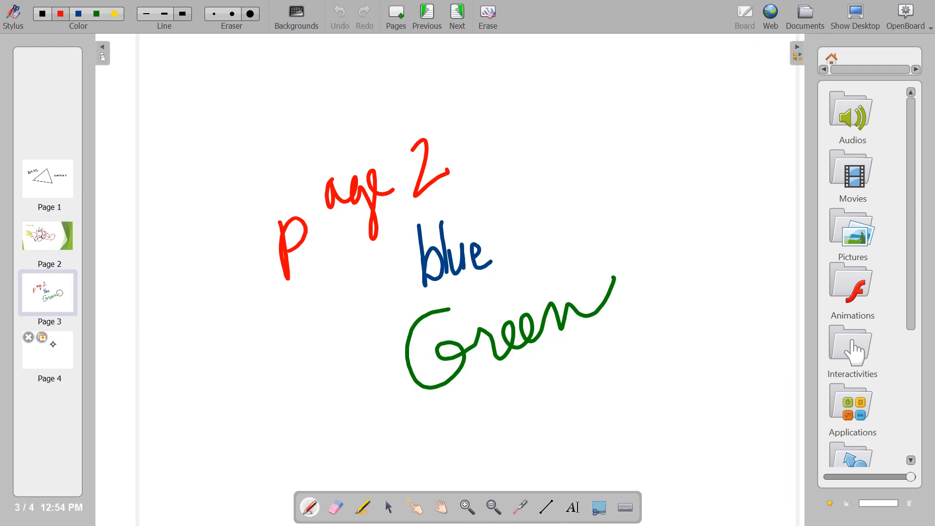
left_click(55, 348)
left_click(61, 179)
left_click(55, 302)
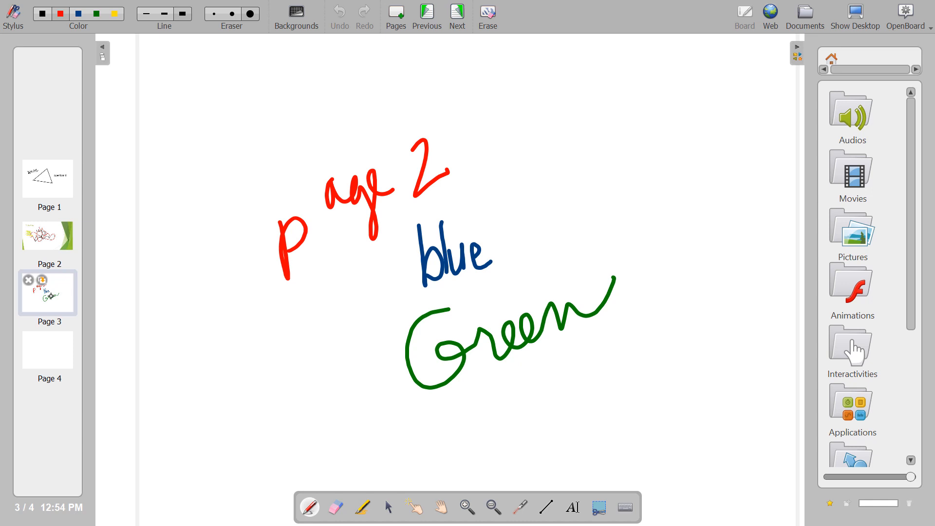
Move the Slide One page to the front of the document and from there to the third position
left_click_drag(49, 238, 56, 151)
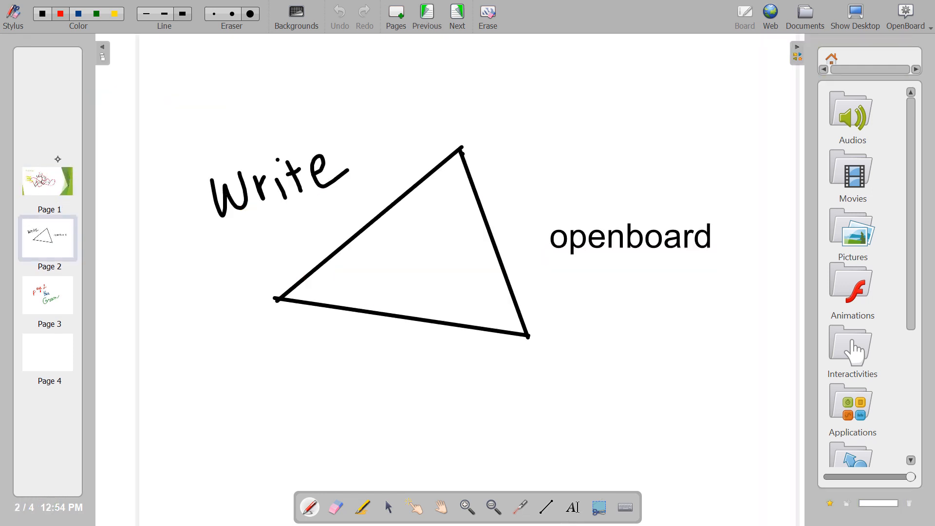
left_click_drag(62, 199, 58, 320)
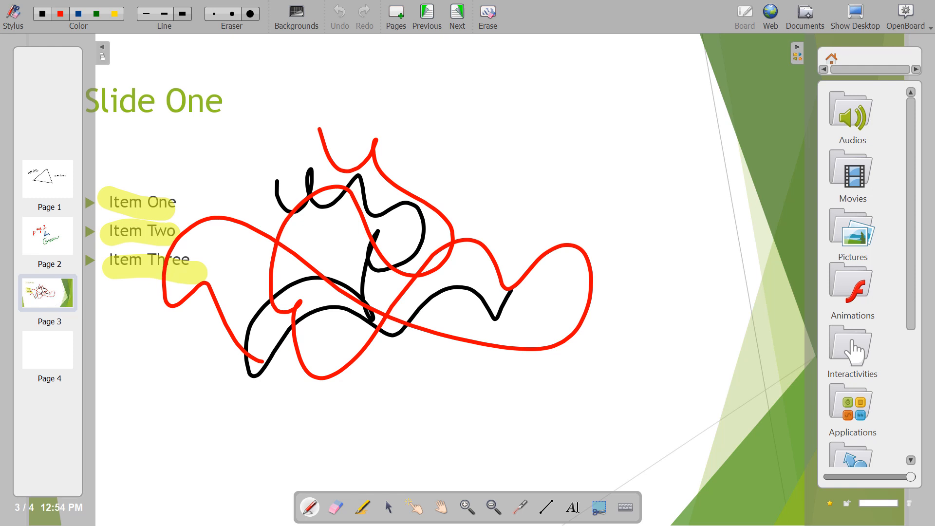
Check the working document's page order in the document manager and return to the board
left_click(805, 17)
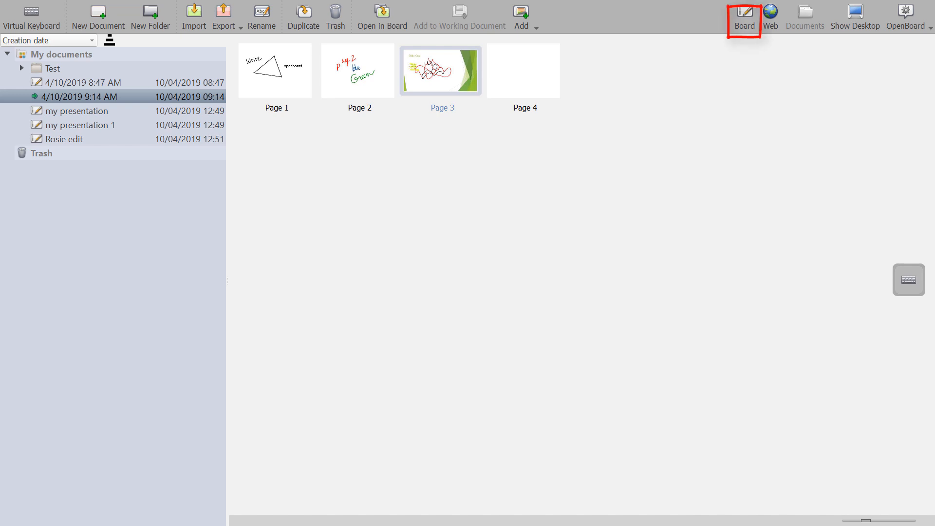
left_click(745, 19)
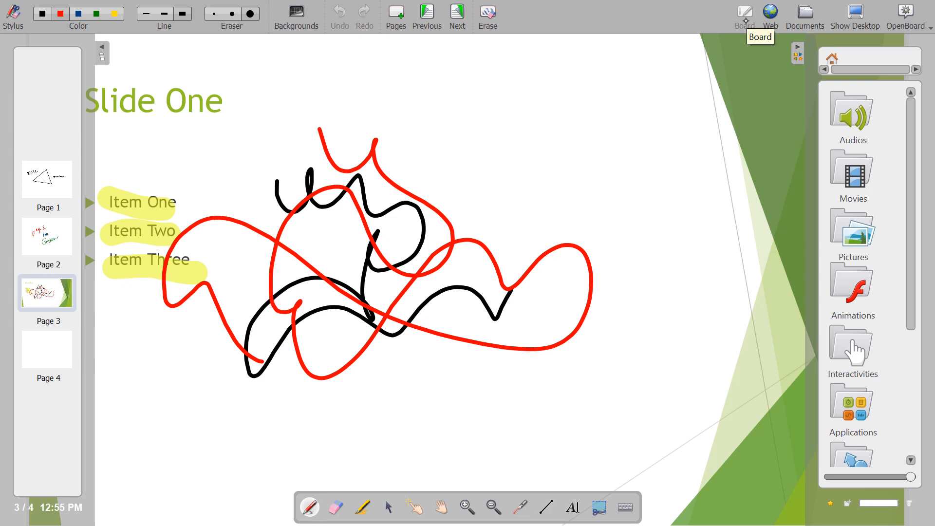